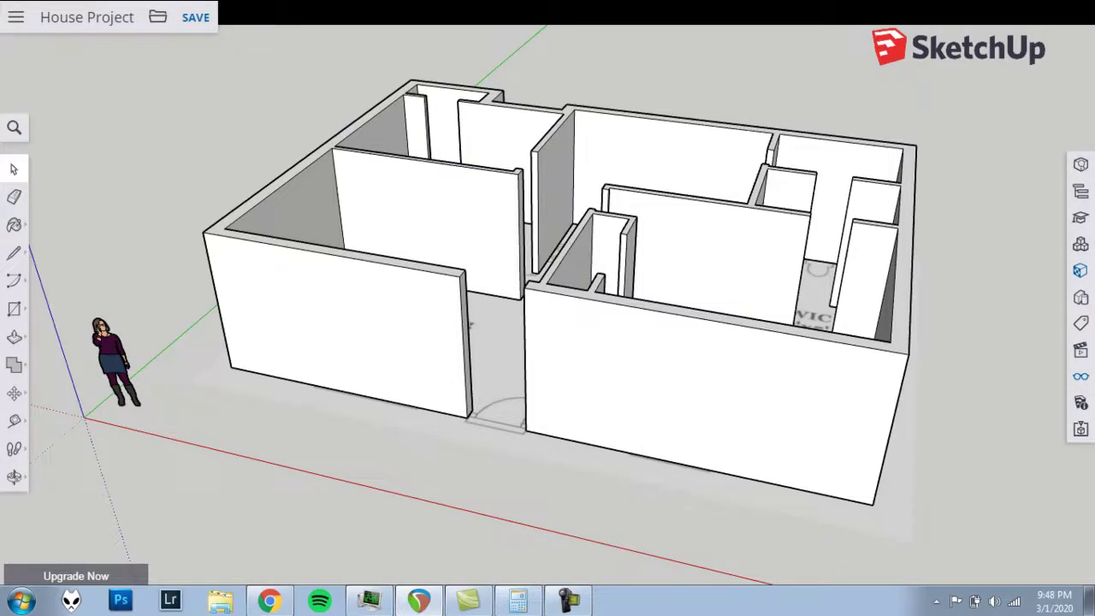
Orbit the camera up to a high, near top-down view of the house floor plan.
mouse_move(479, 242)
middle_down()
mouse_move(559, 318)
mouse_move(687, 350)
mouse_move(750, 396)
mouse_move(521, 442)
mouse_move(374, 348)
mouse_move(422, 262)
mouse_move(479, 282)
mouse_move(545, 264)
mouse_move(505, 393)
mouse_move(504, 525)
middle_up()
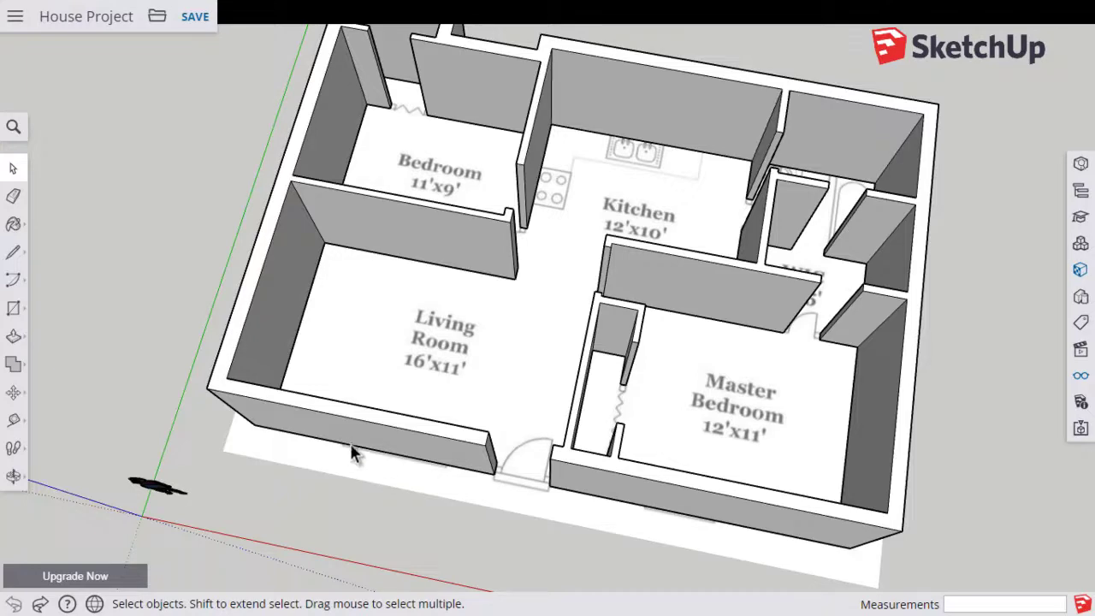
Orbit to a top view, zoom out, and window-select the entire house model.
middle_drag(413, 329, 519, 281)
scroll(555, 210, down, 2)
middle_drag(554, 210, 555, 242)
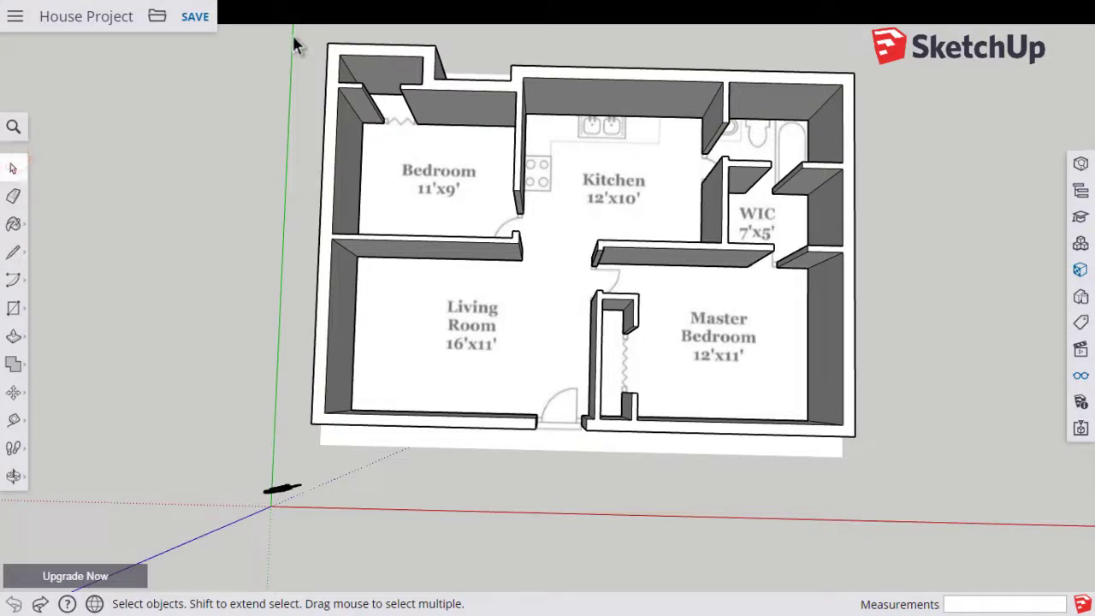
drag(244, 25, 895, 476)
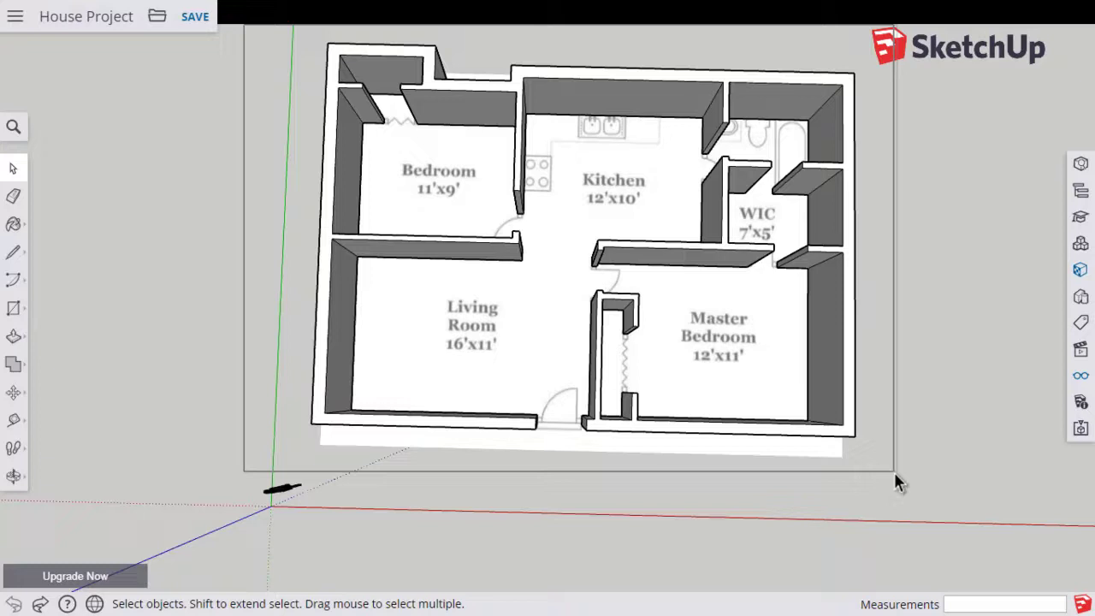
drag(895, 474, 893, 470)
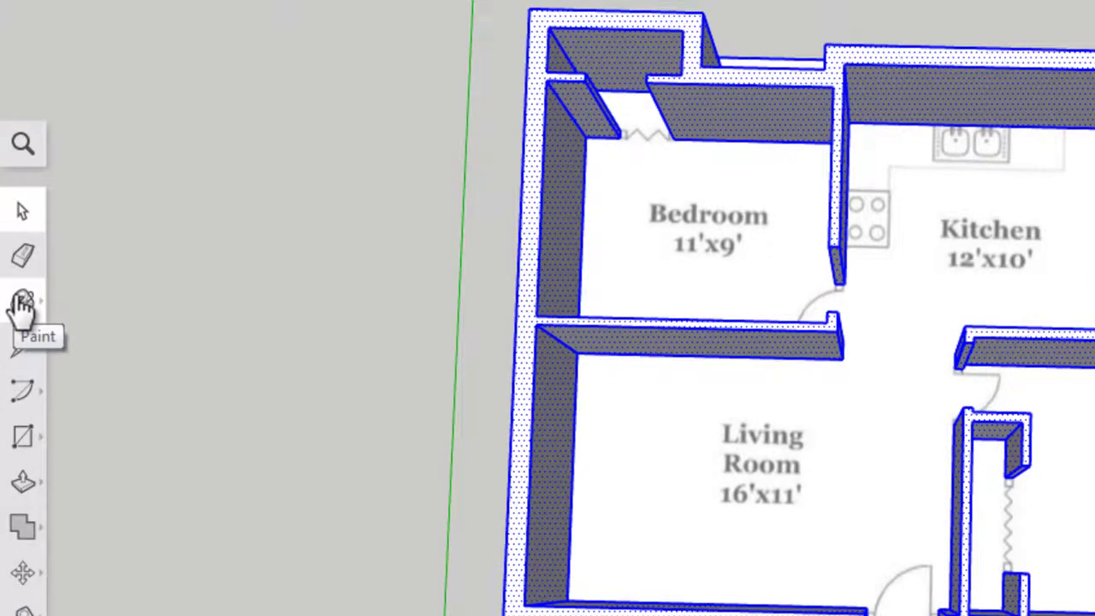
Paint the selected walls with Translucent Glass Gray from the Glass and Mirrors materials.
click(23, 306)
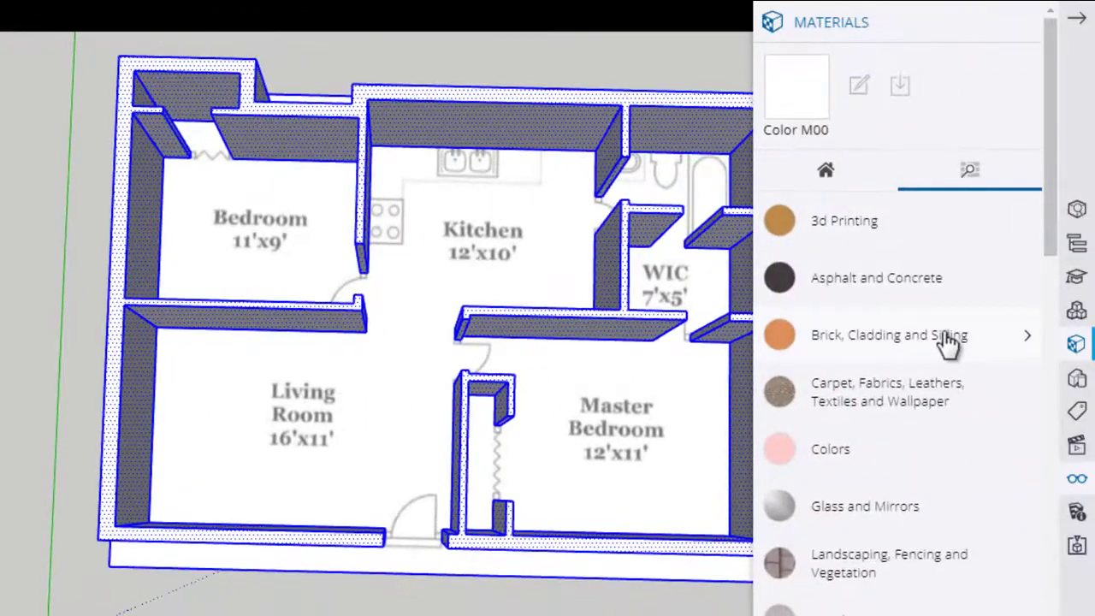
click(890, 510)
scroll(907, 505, down, 2)
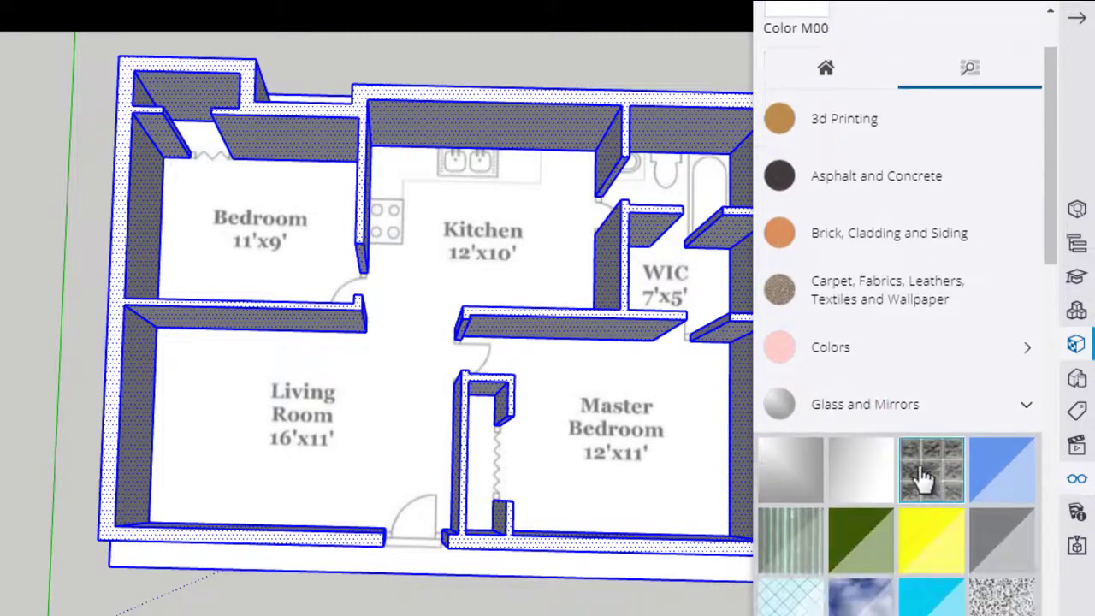
click(1002, 541)
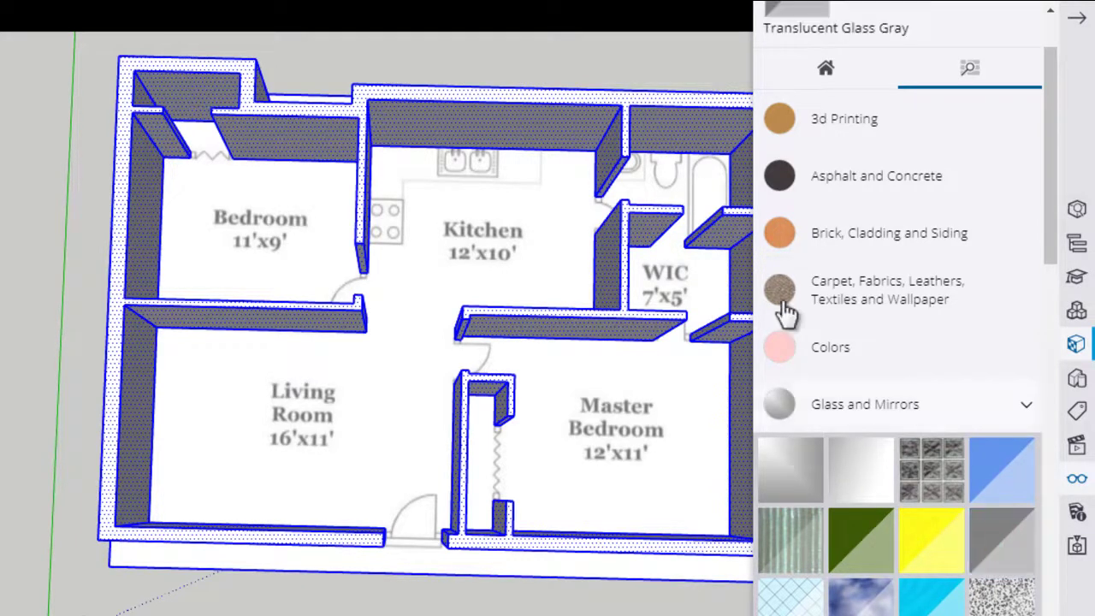
click(527, 121)
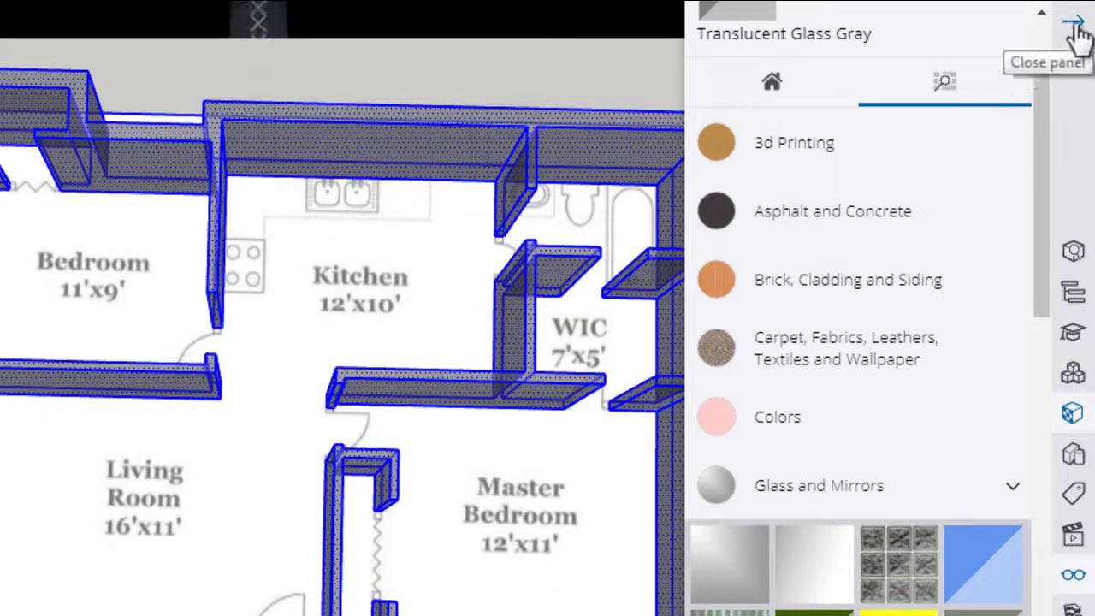
Close the materials panel and deselect the house model.
click(1078, 31)
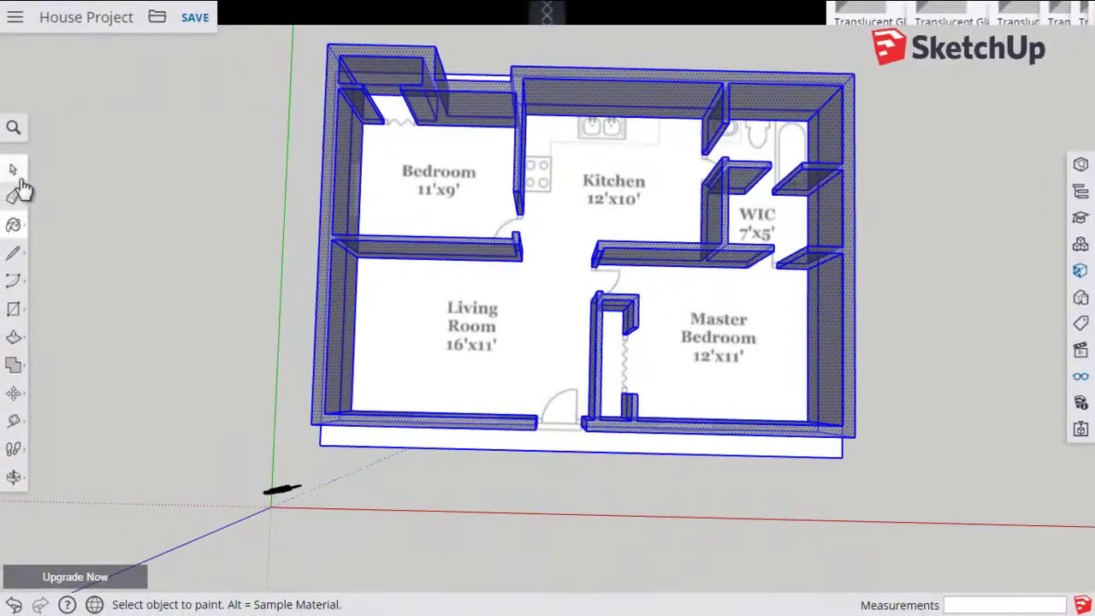
click(14, 170)
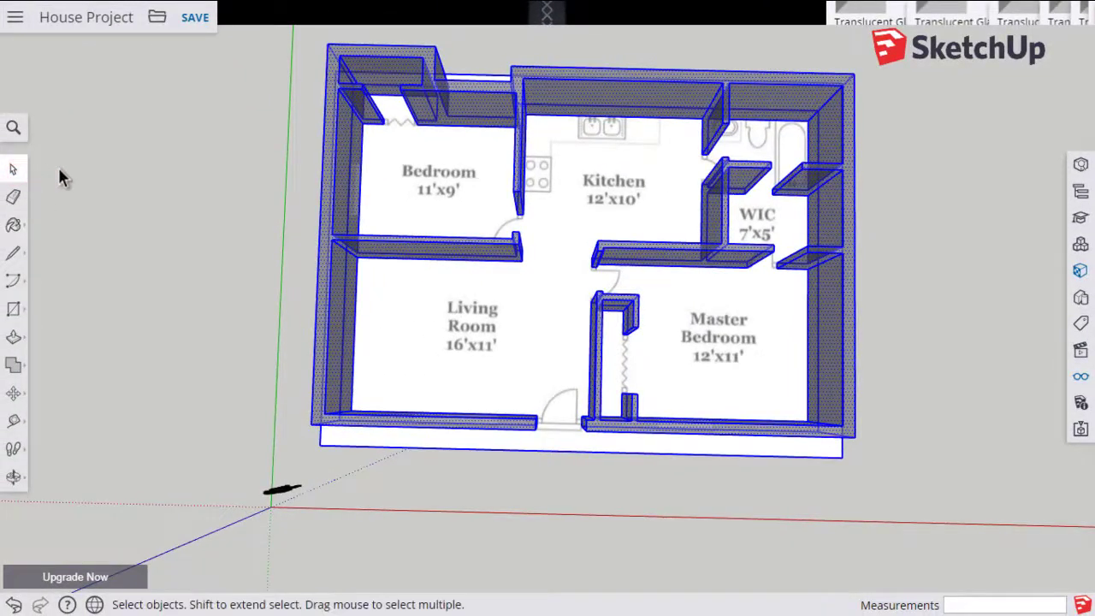
click(186, 159)
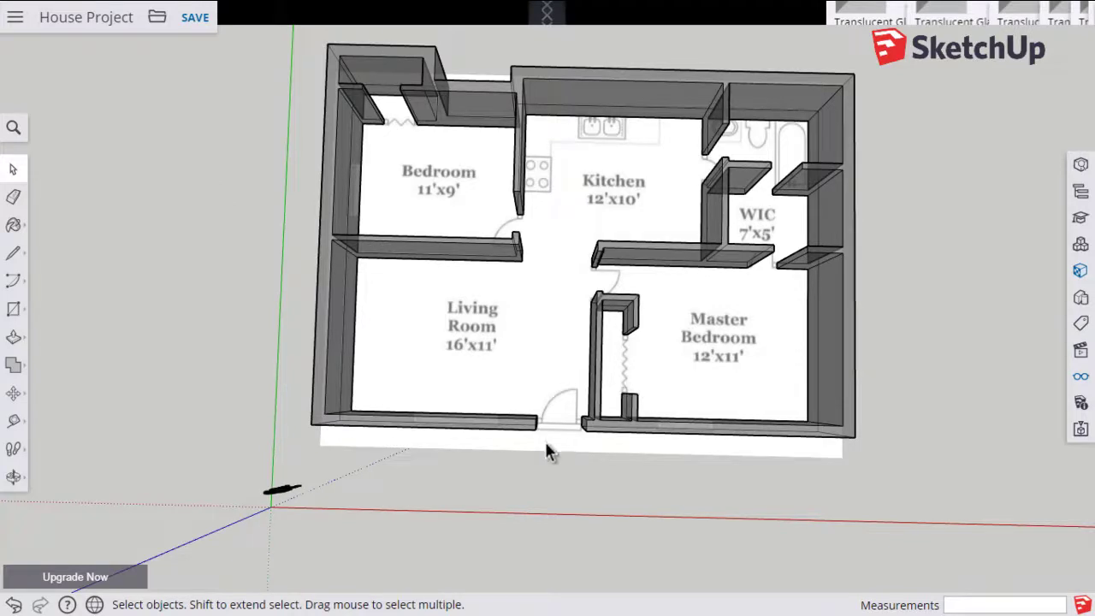
Orbit and zoom into a close perspective view of the Living Room walls.
key(o)
drag(522, 371, 311, 215)
key(space)
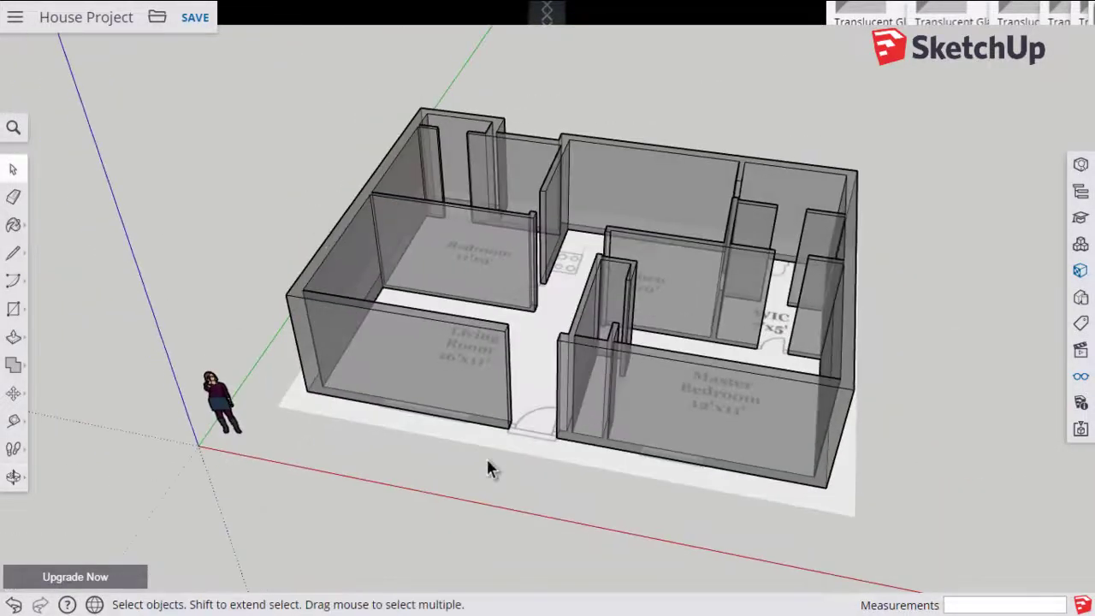
scroll(444, 406, up, 2)
scroll(445, 406, up, 3)
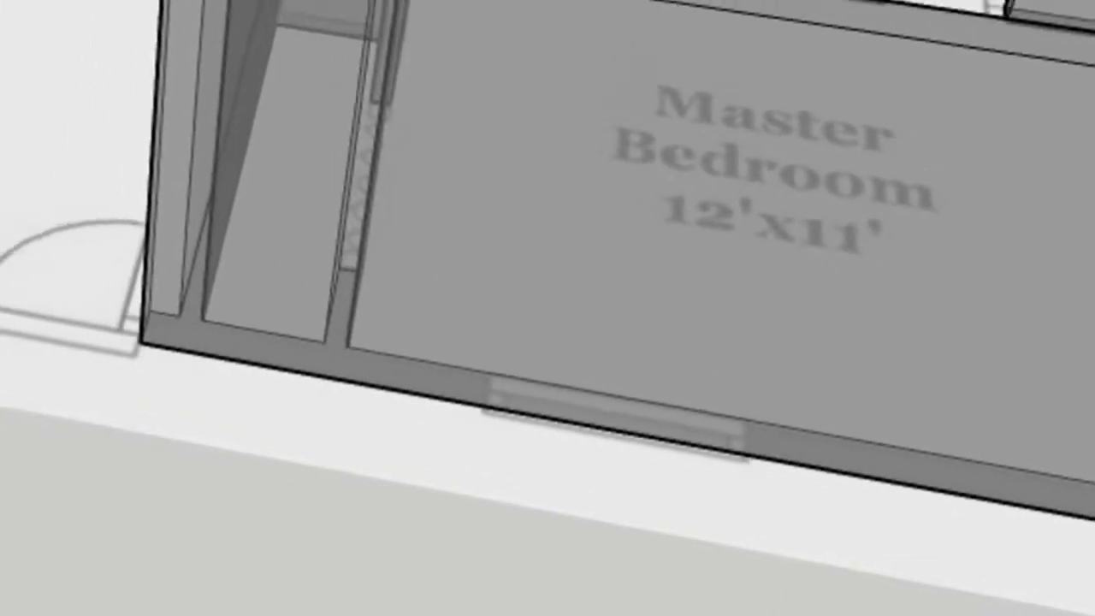
mouse_move(526, 489)
middle_down()
mouse_move(407, 96)
mouse_move(577, 110)
mouse_move(171, 285)
middle_up()
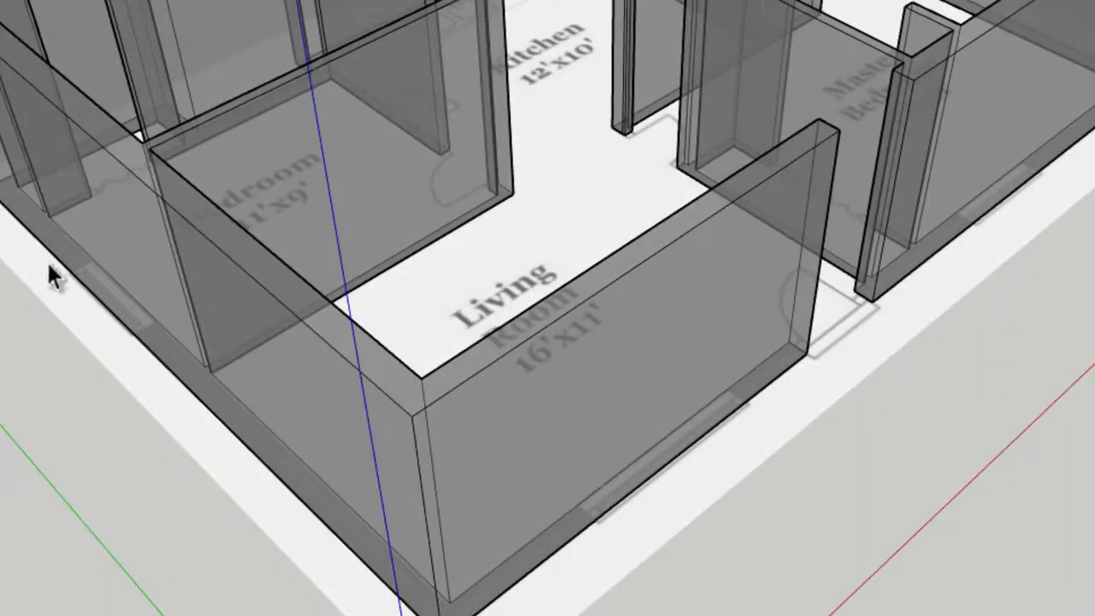
mouse_move(864, 363)
middle_down()
mouse_move(582, 377)
mouse_move(471, 325)
mouse_move(484, 232)
mouse_move(412, 218)
mouse_move(374, 262)
mouse_move(411, 282)
mouse_move(430, 266)
middle_up()
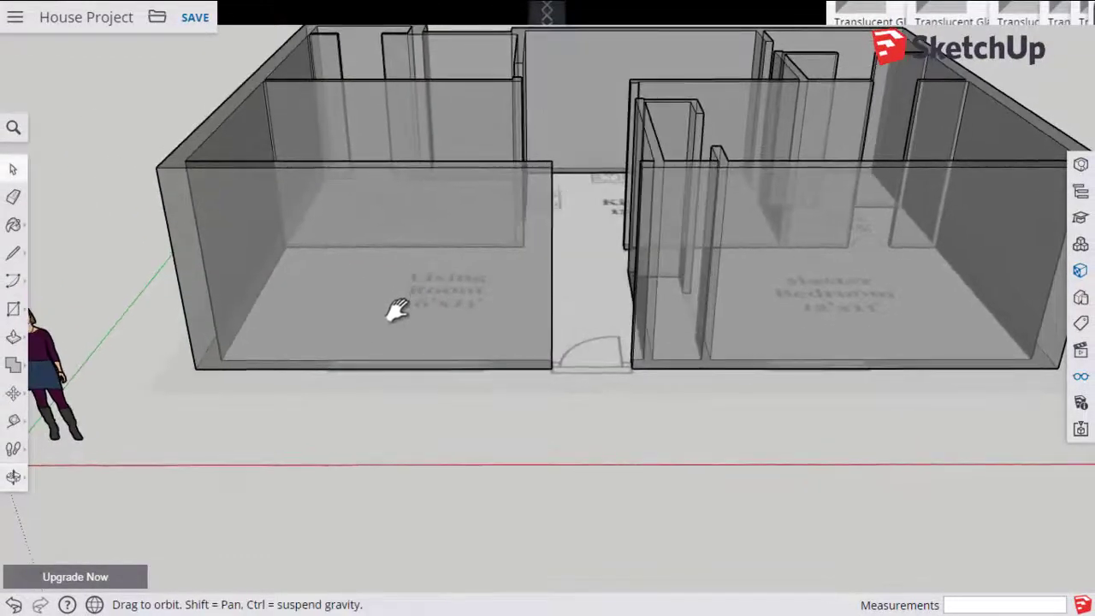
mouse_move(391, 310)
middle_down()
mouse_move(391, 326)
mouse_move(394, 311)
mouse_move(403, 325)
middle_up()
scroll(403, 377, up, 3)
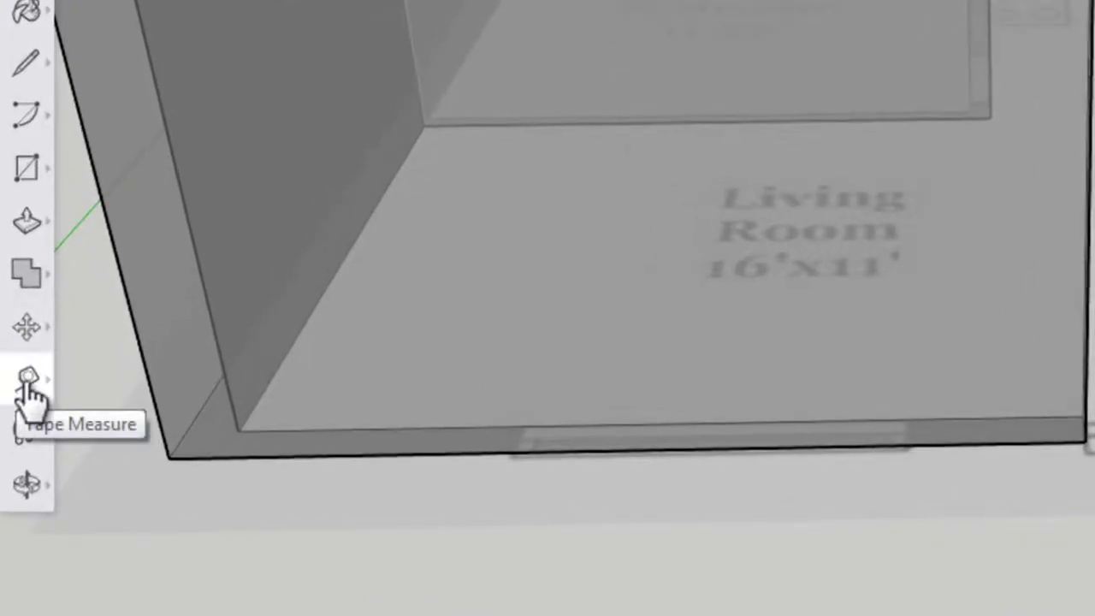
With Tape Measure, place a guideline 18" from the Living Room wall's top edge.
click(28, 385)
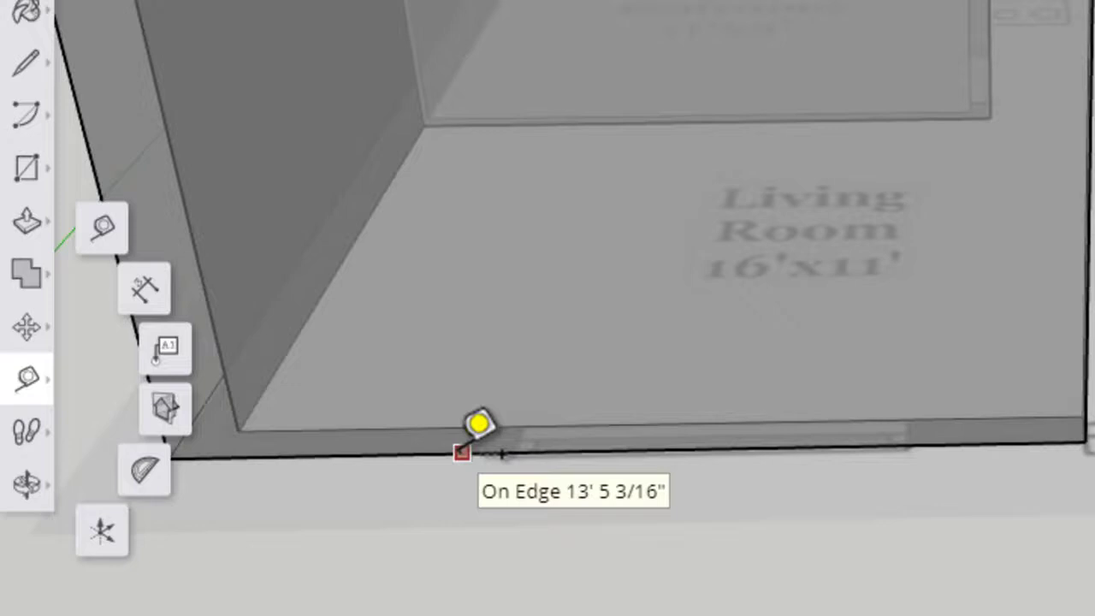
click(462, 451)
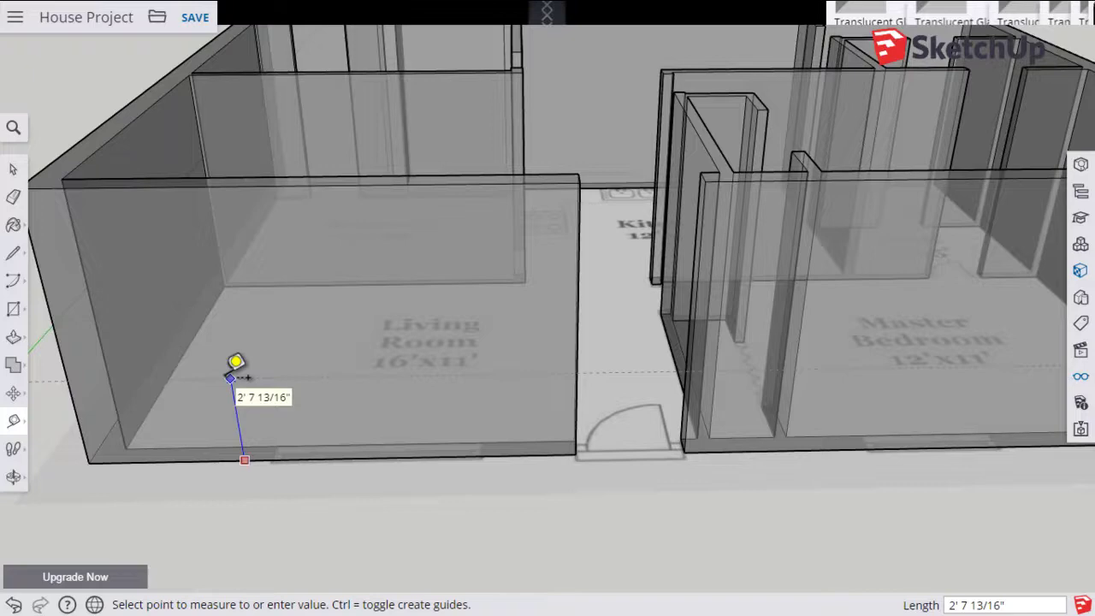
text(36)
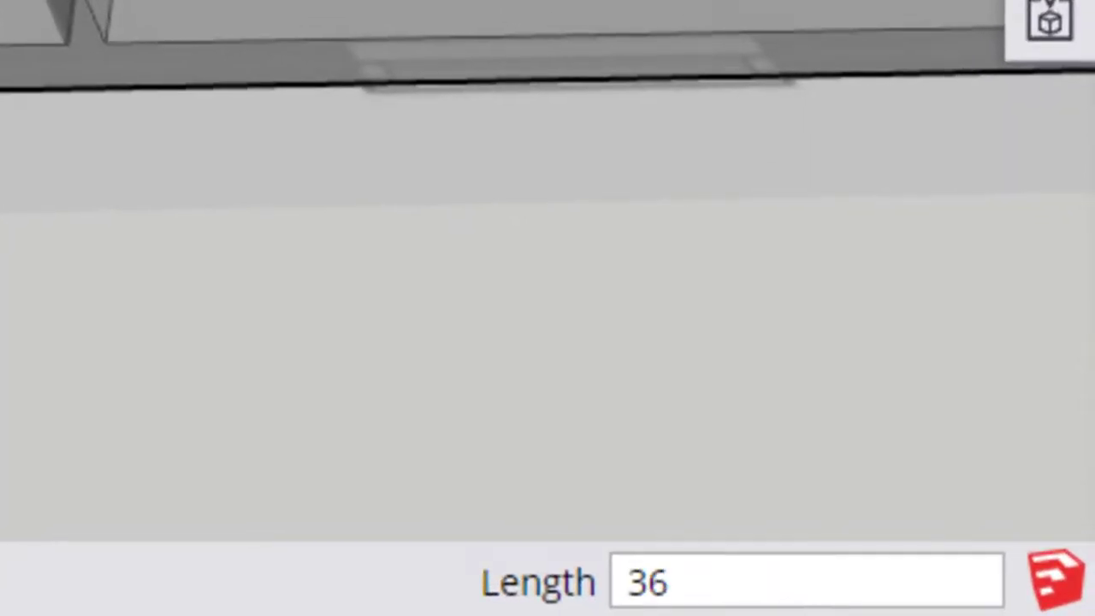
text(")
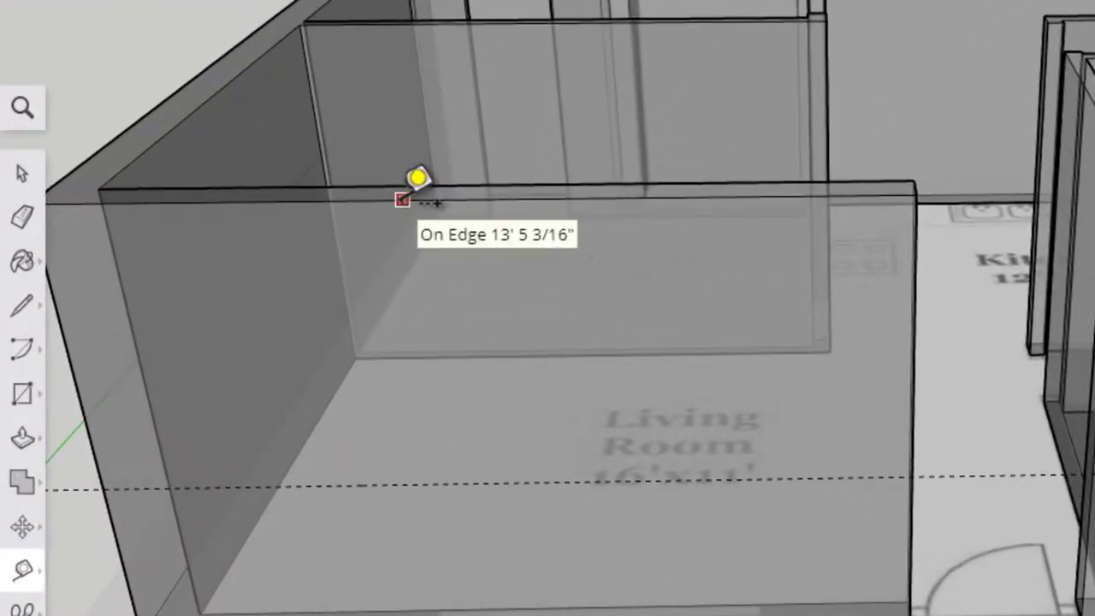
click(402, 199)
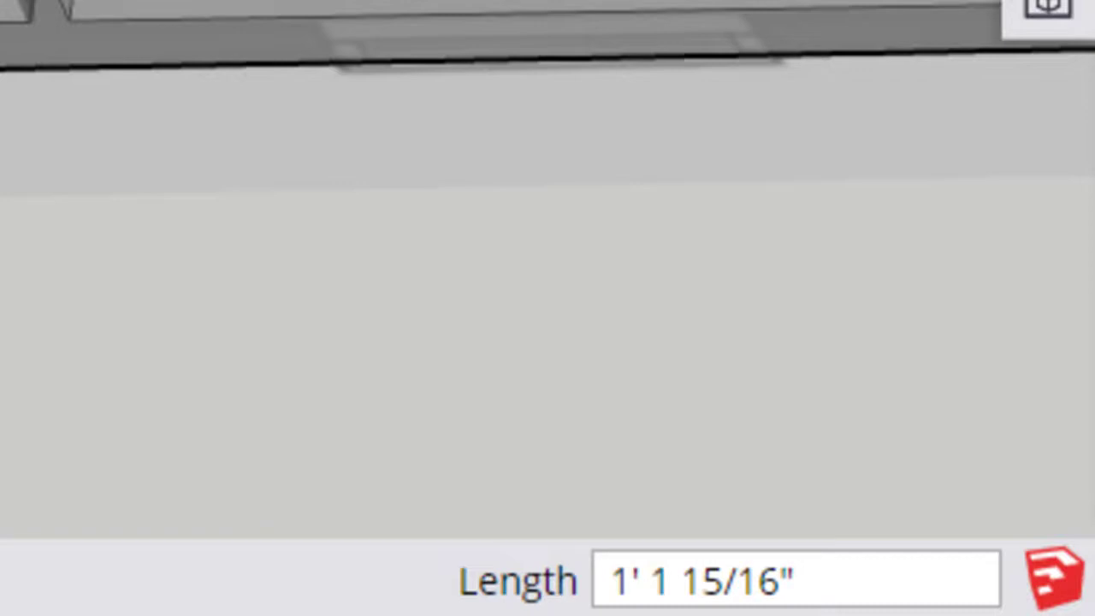
text(18)
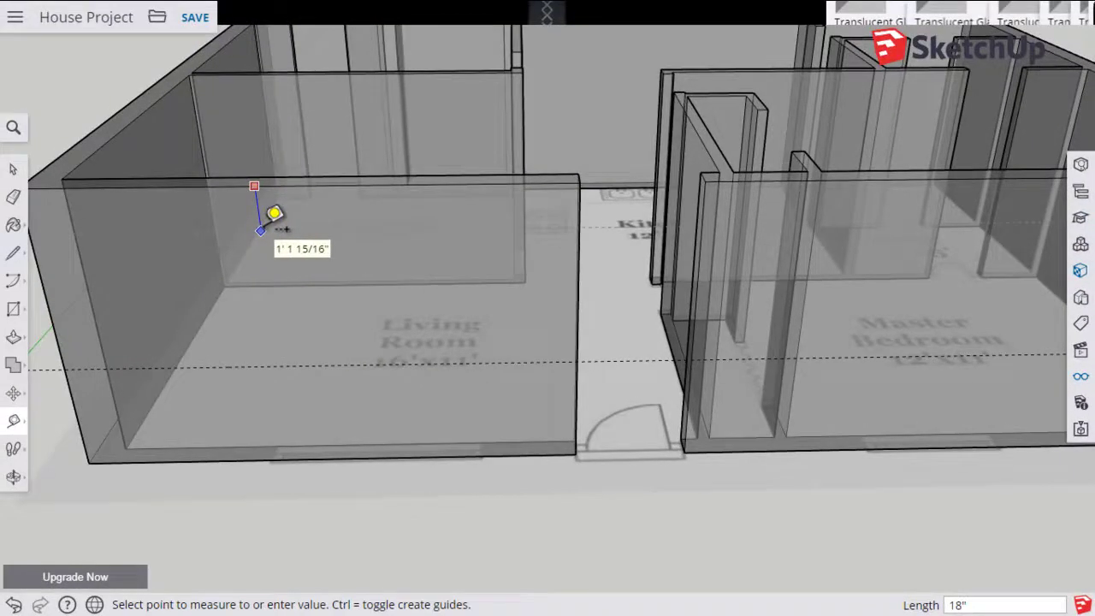
key(Return)
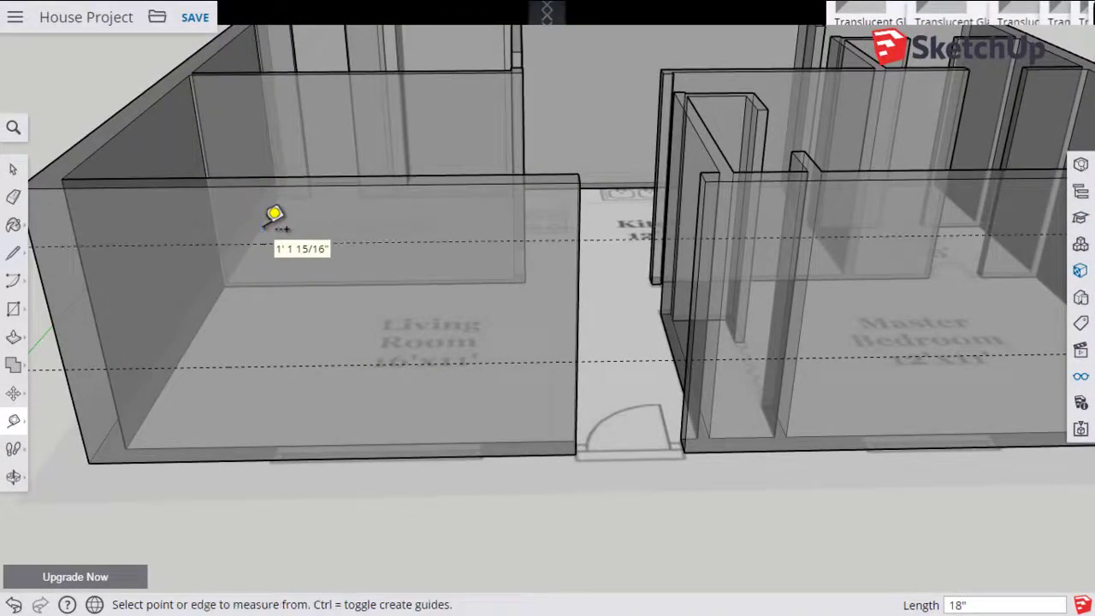
Place a guideline 3' above the Living Room wall's bottom edge.
mouse_move(338, 272)
middle_down()
mouse_move(384, 244)
mouse_move(428, 269)
mouse_move(576, 247)
mouse_move(337, 288)
middle_up()
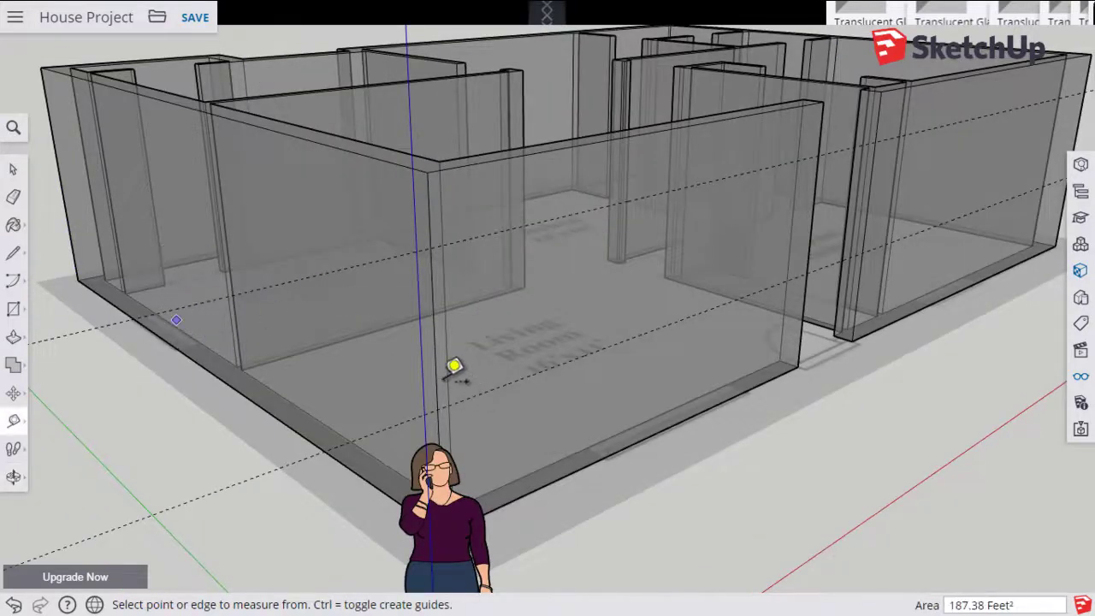
middle_drag(454, 369, 547, 329)
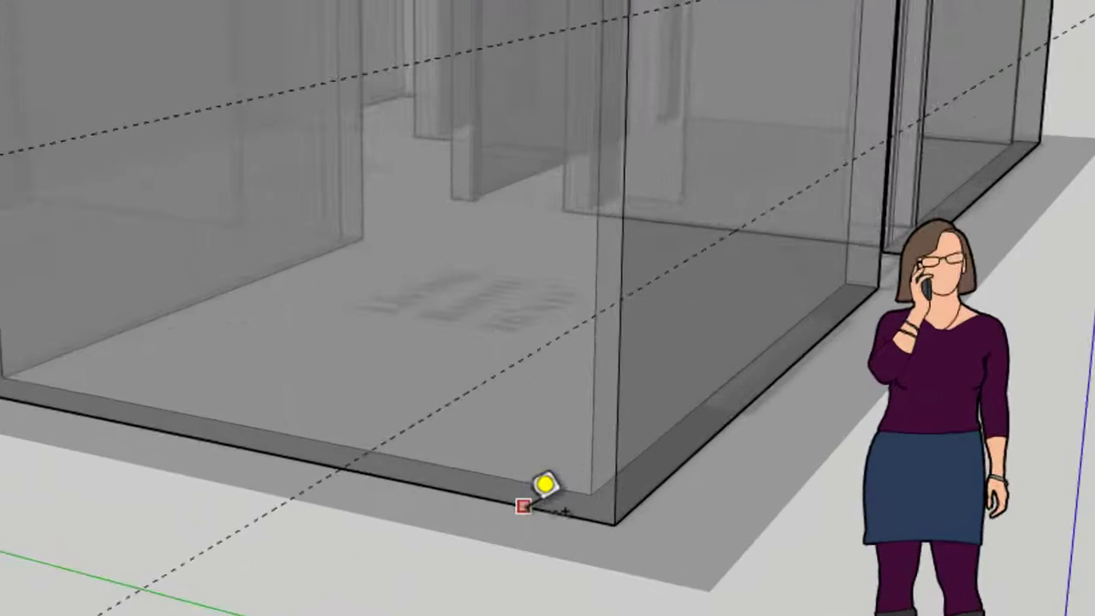
click(526, 507)
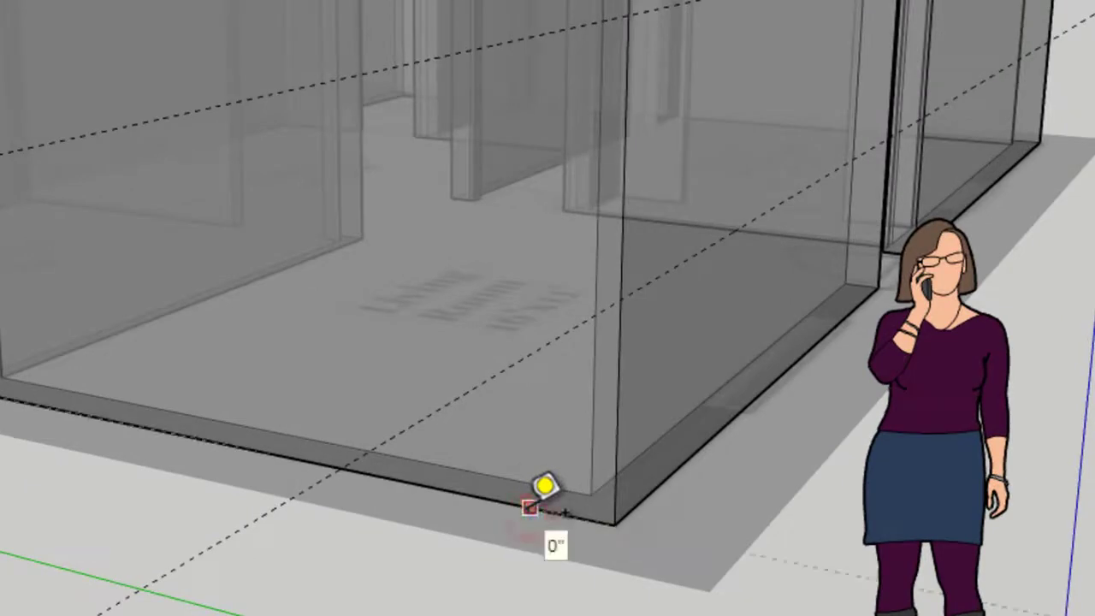
click(625, 297)
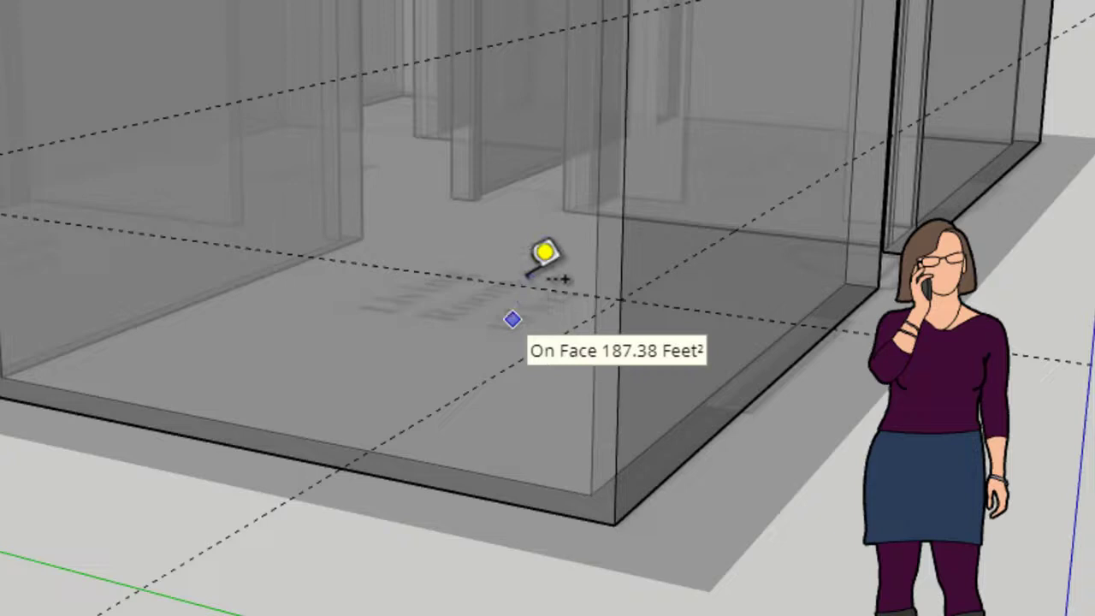
Place a guideline 1' 6" below the wall's top edge.
middle_drag(590, 100, 592, 233)
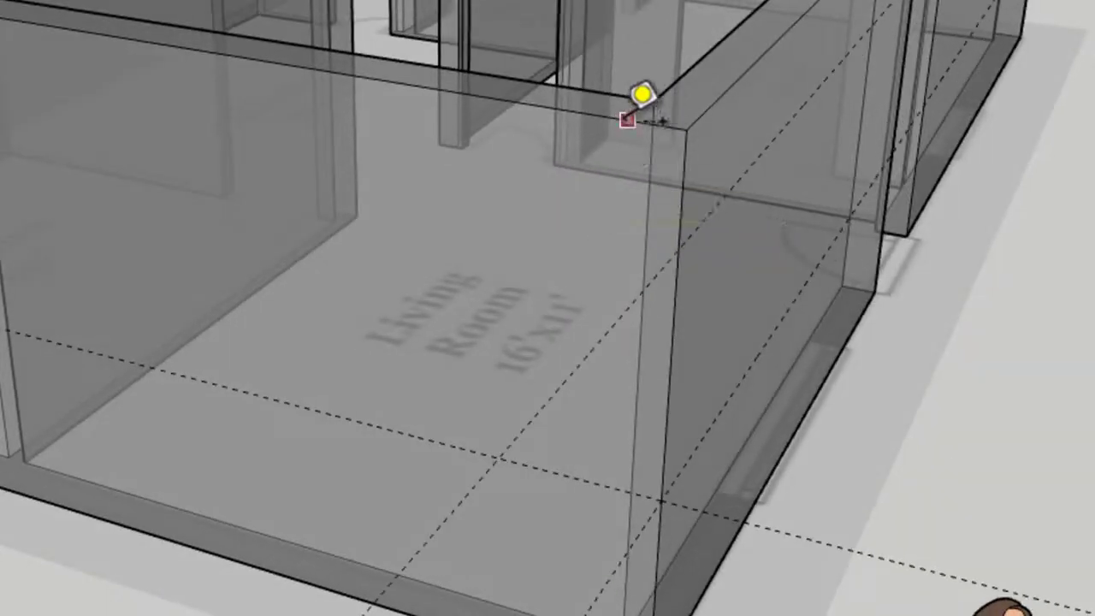
click(627, 119)
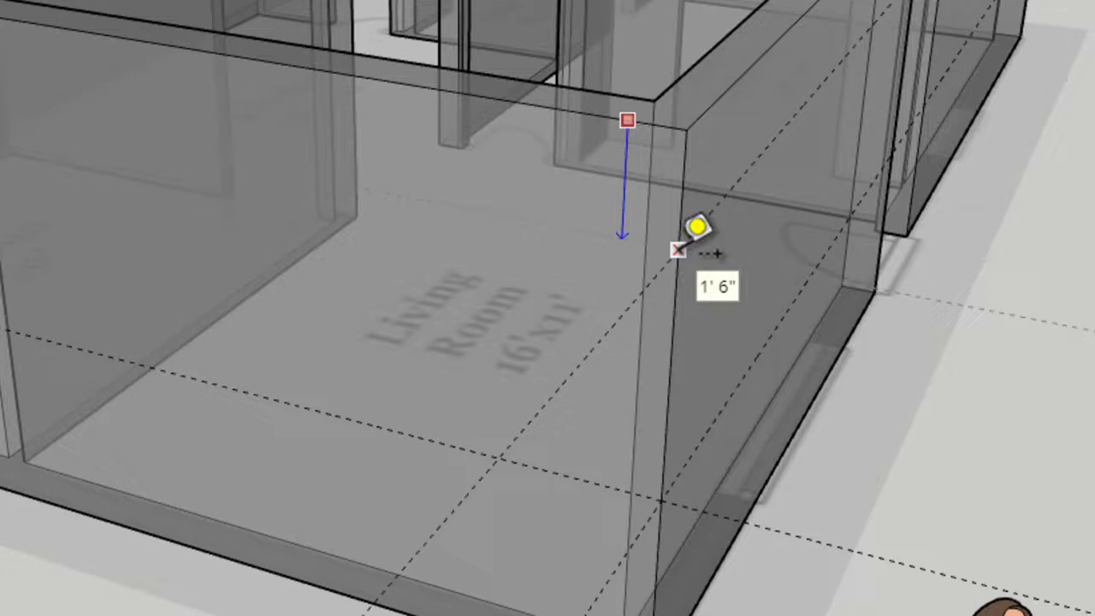
click(679, 252)
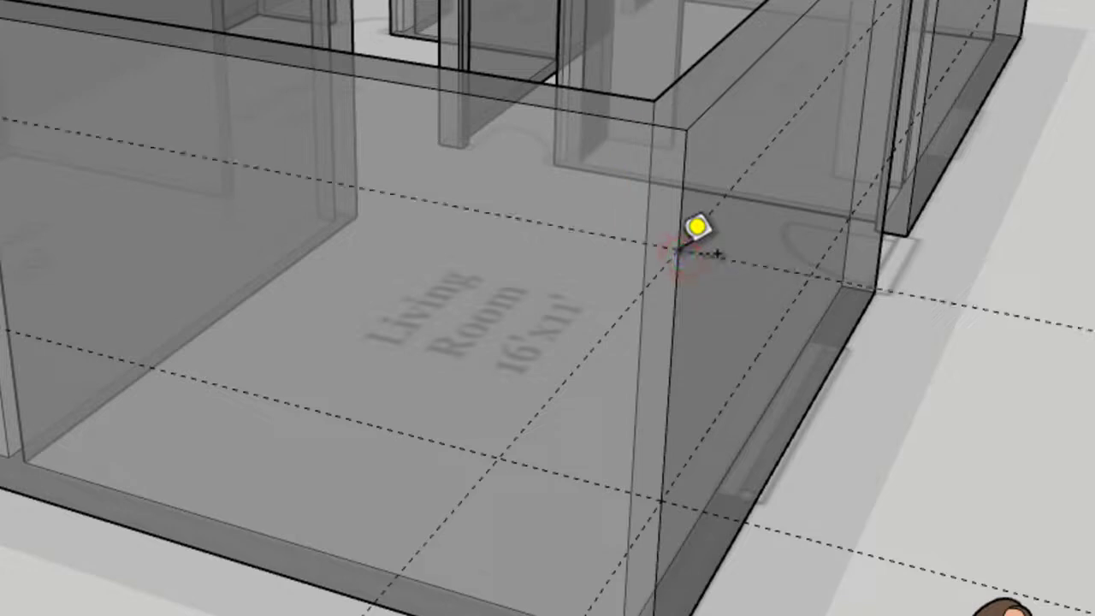
mouse_move(736, 338)
middle_down()
mouse_move(633, 308)
mouse_move(716, 367)
mouse_move(745, 373)
mouse_move(702, 354)
mouse_move(696, 334)
mouse_move(514, 190)
middle_up()
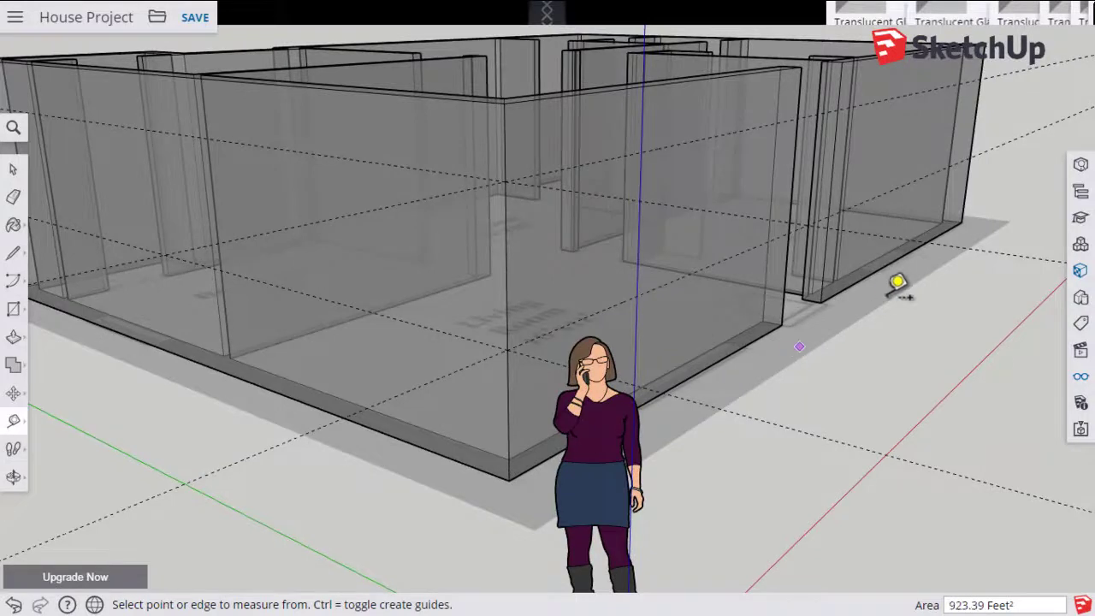
Zoom in and place a vertical guideline 5' 1/8" from the wall's left edge.
middle_drag(646, 358, 616, 356)
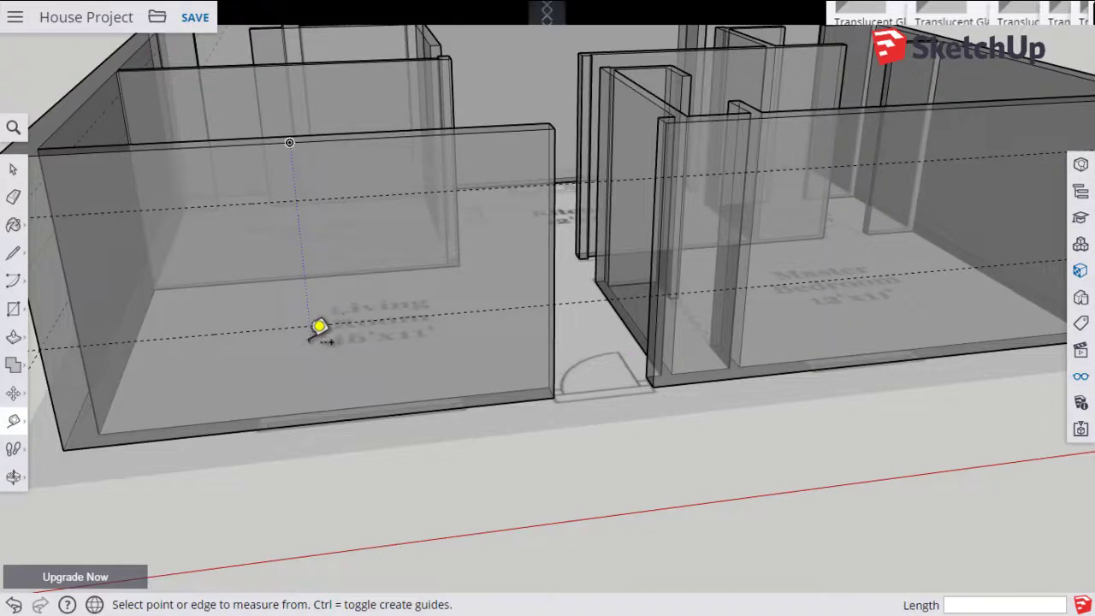
scroll(319, 327, up, 3)
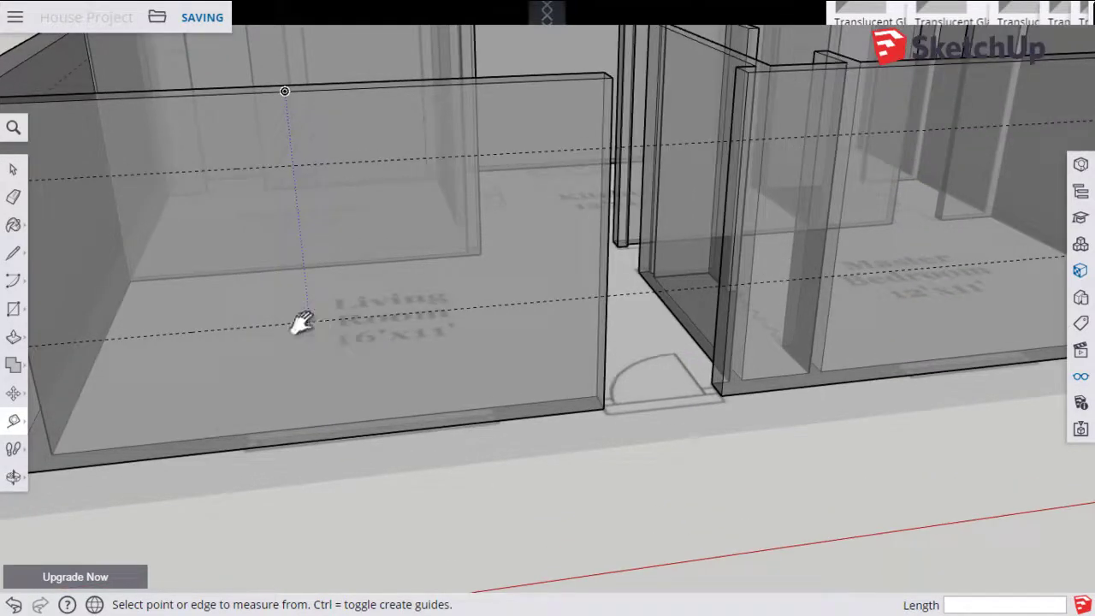
middle_drag(445, 329, 445, 330)
scroll(443, 334, up, 2)
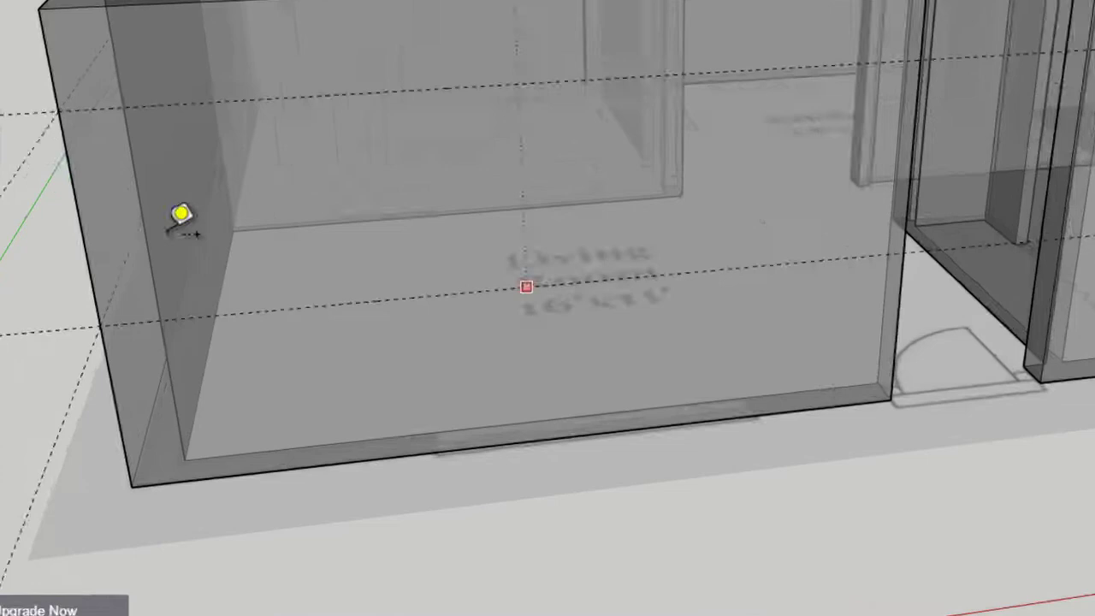
click(77, 246)
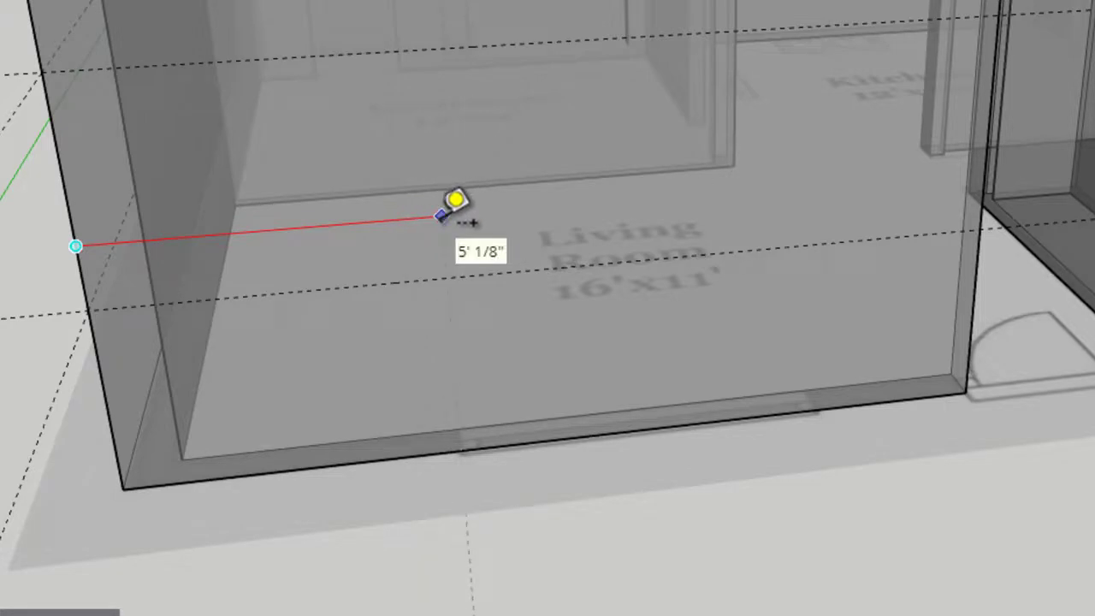
click(442, 224)
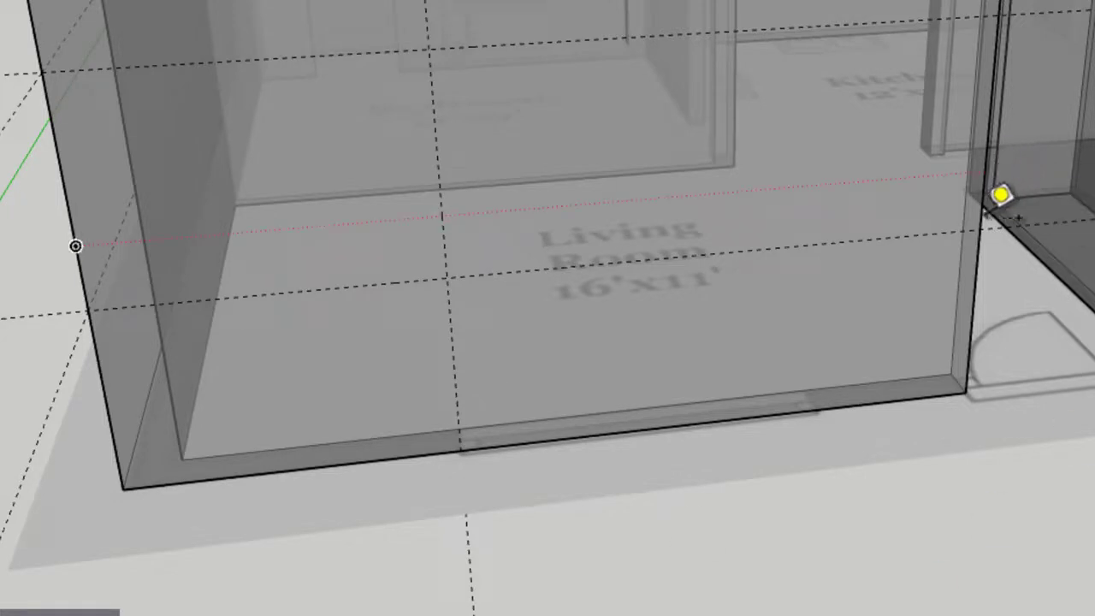
Place a vertical guideline 2' 7 5/16" from the wall's right edge.
click(983, 216)
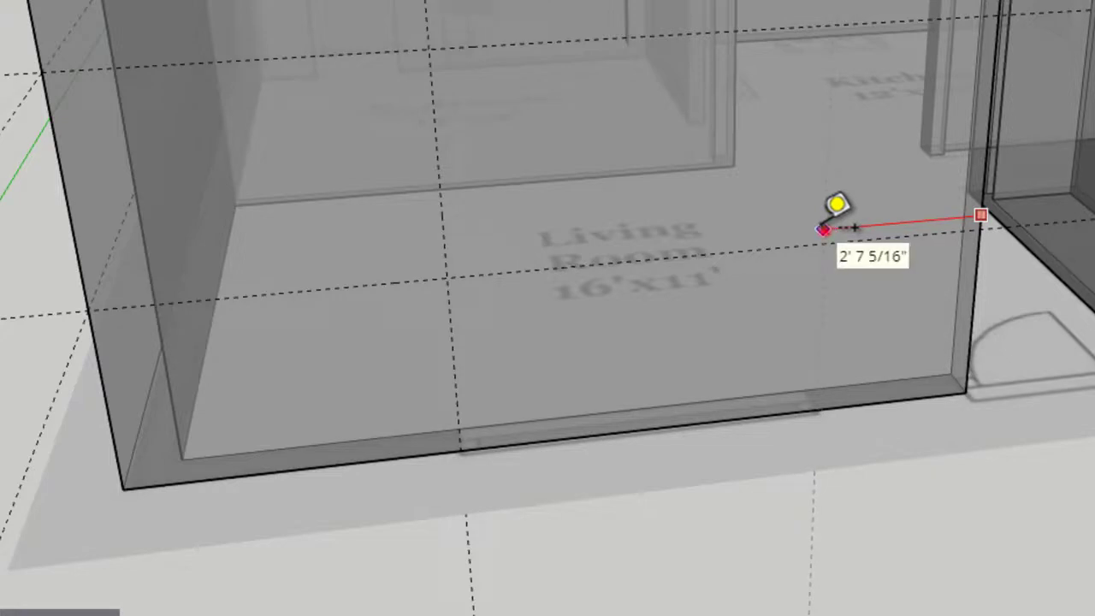
click(823, 229)
mouse_move(848, 364)
middle_down()
mouse_move(819, 358)
mouse_move(656, 379)
middle_up()
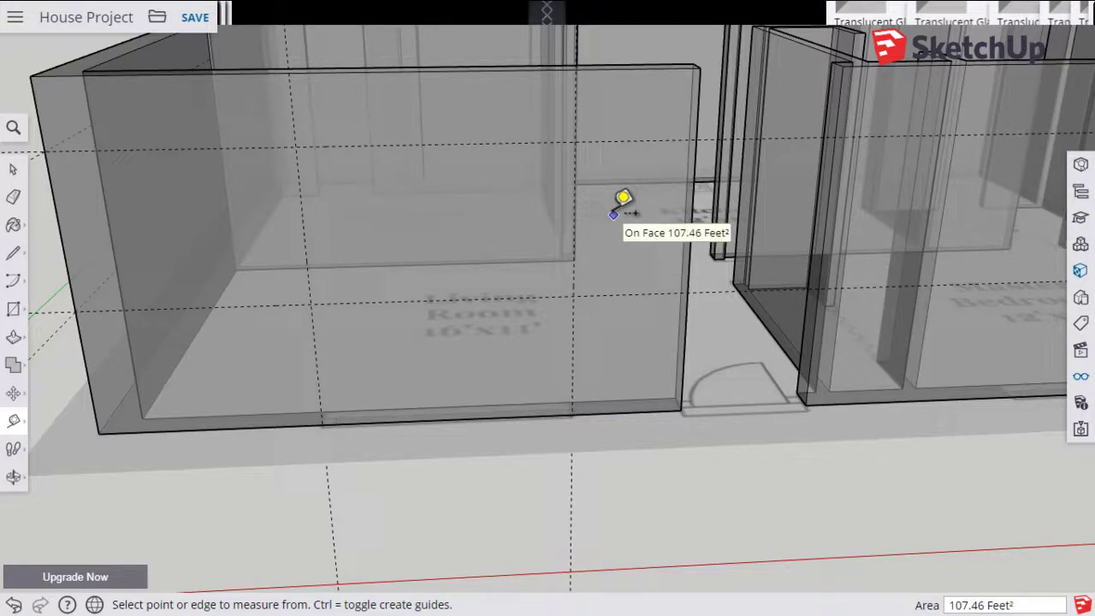
Orbit to face the Living Room wall and its crossing guidelines squarely.
middle_drag(623, 204, 615, 242)
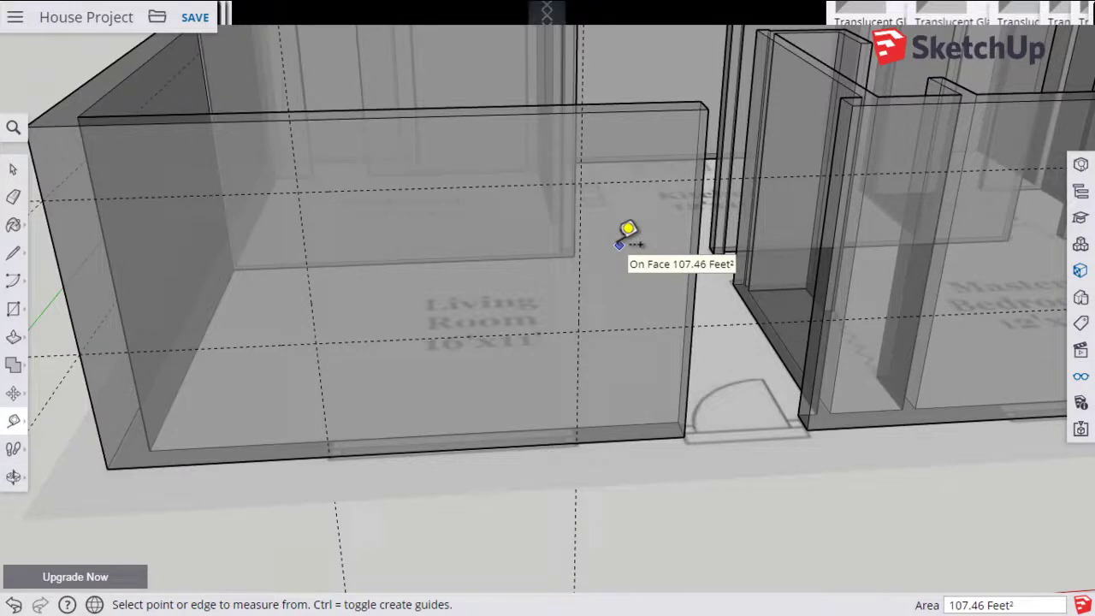
key(o)
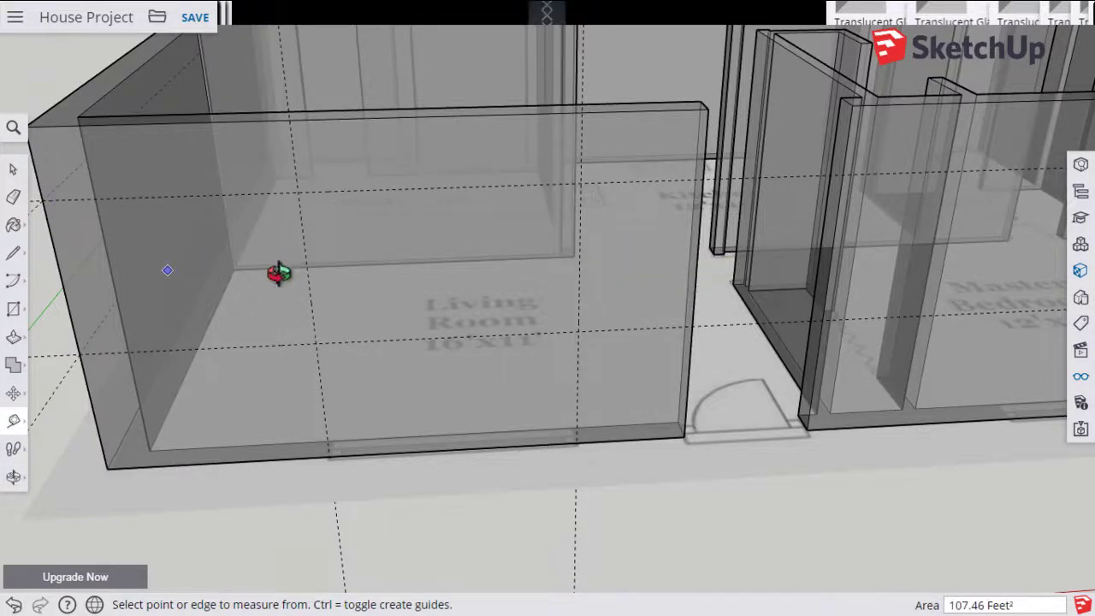
middle_drag(373, 319, 386, 288)
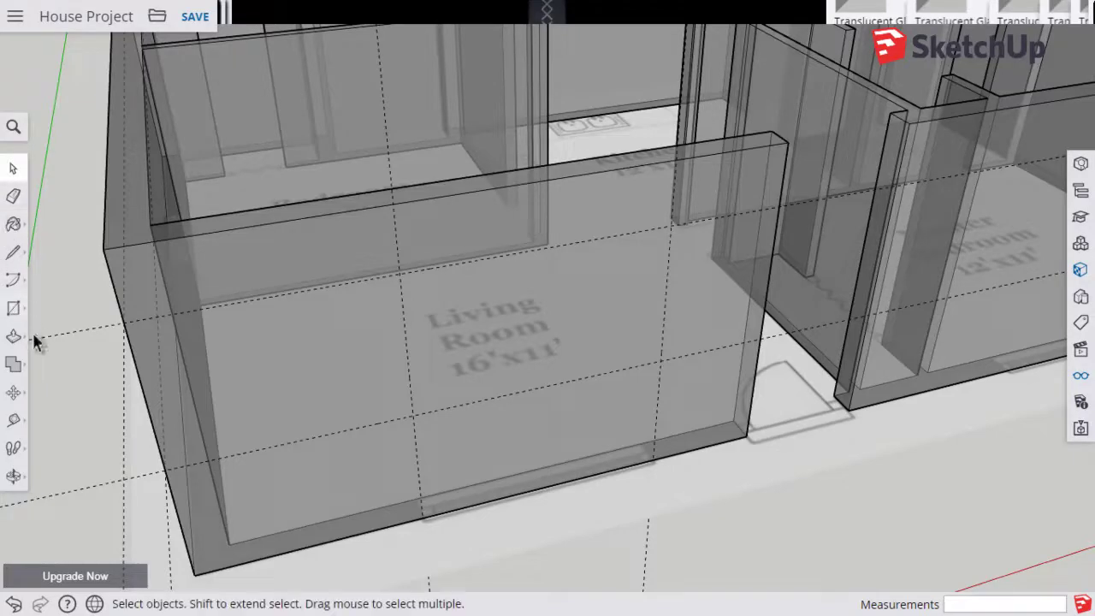
Draw a rectangle from the upper-left to the lower-right guide intersection on the Living Room wall.
click(14, 313)
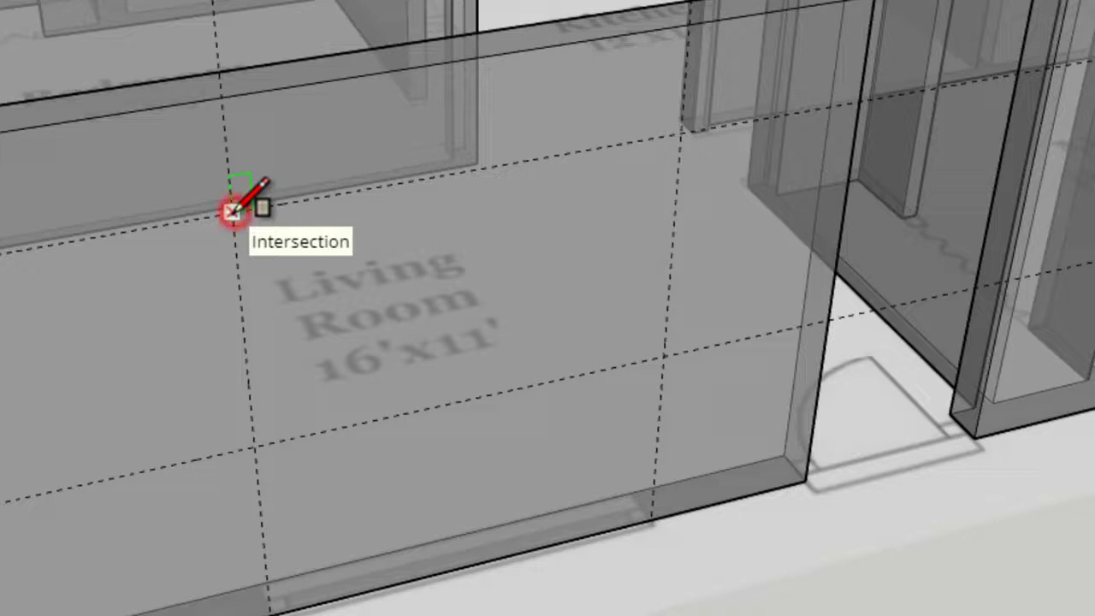
click(232, 211)
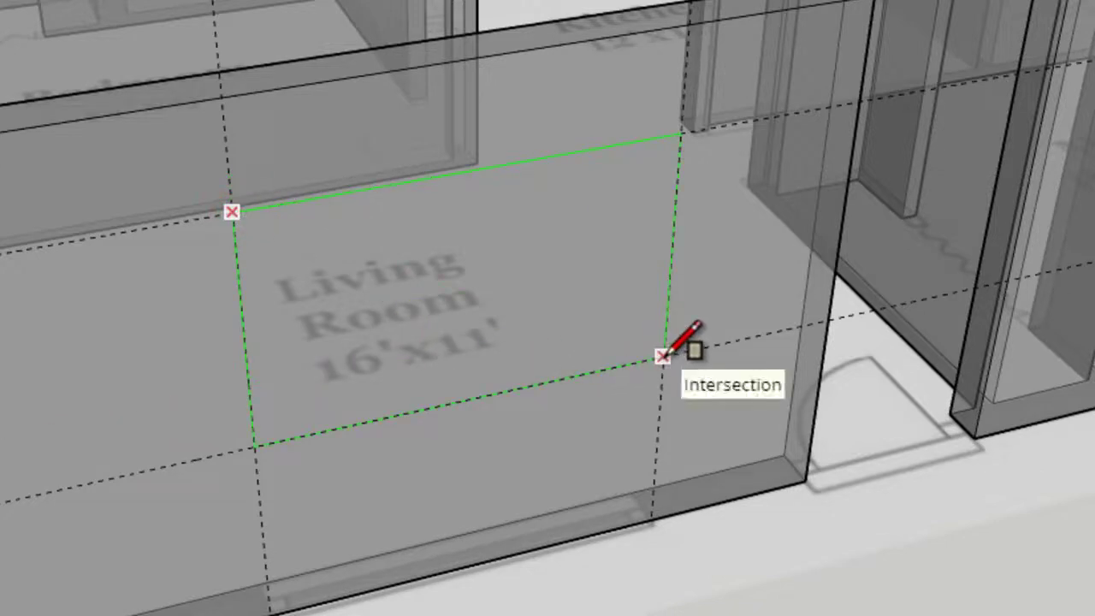
click(663, 355)
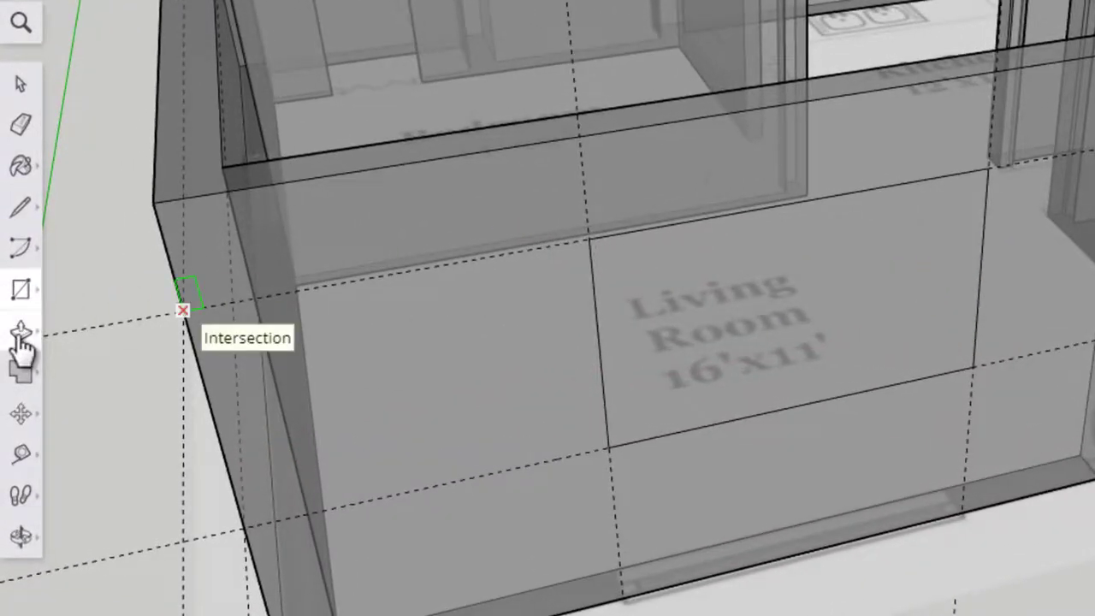
Push/Pull the window rectangle through the wall's far edge, then orbit to view the opening.
click(21, 336)
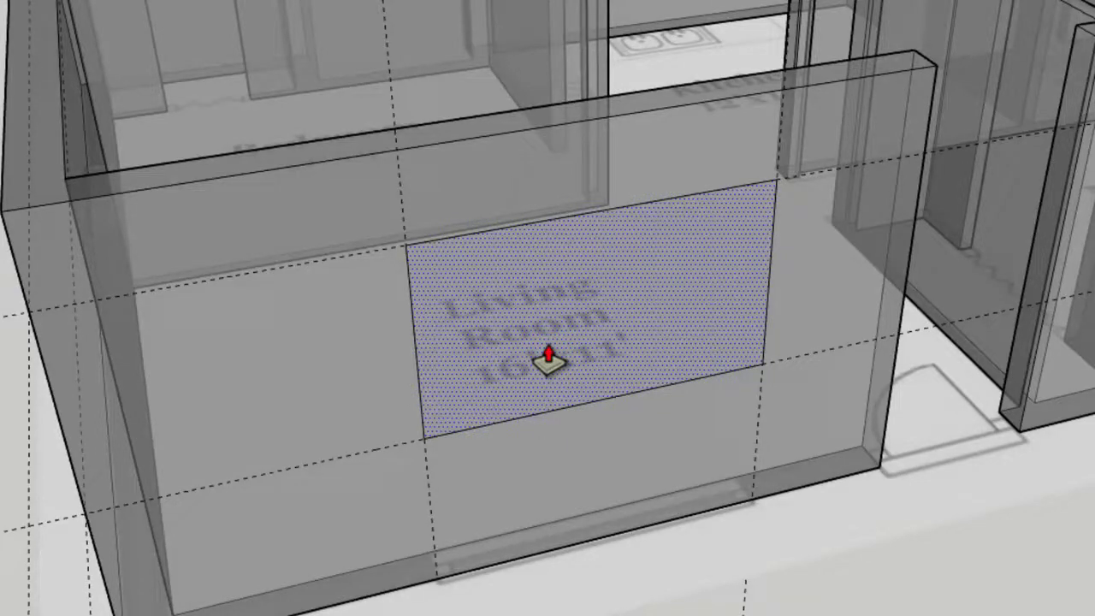
click(549, 358)
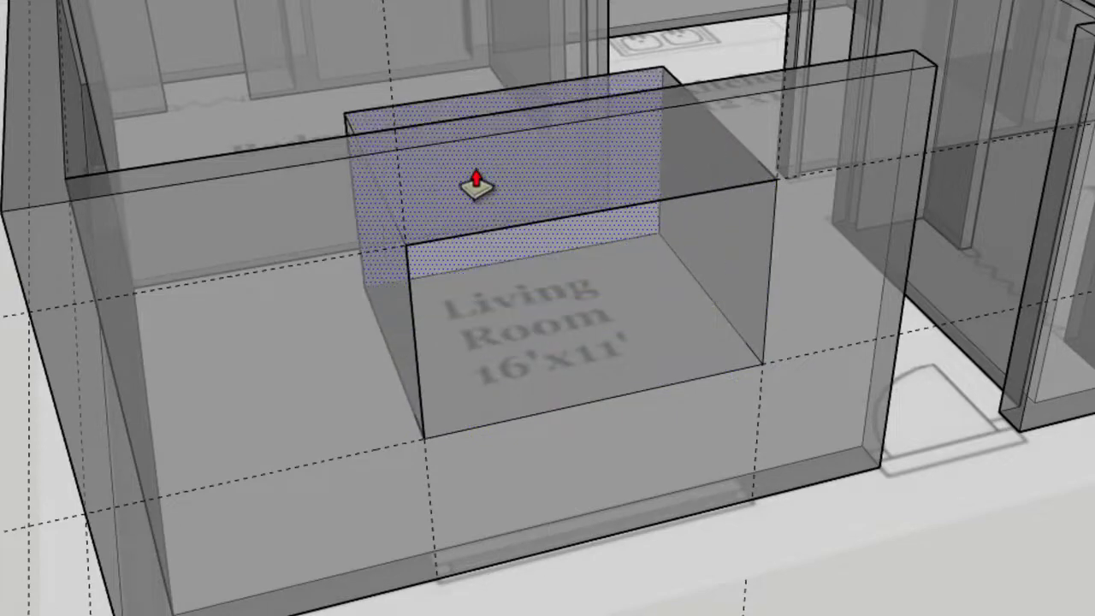
key(Escape)
click(468, 128)
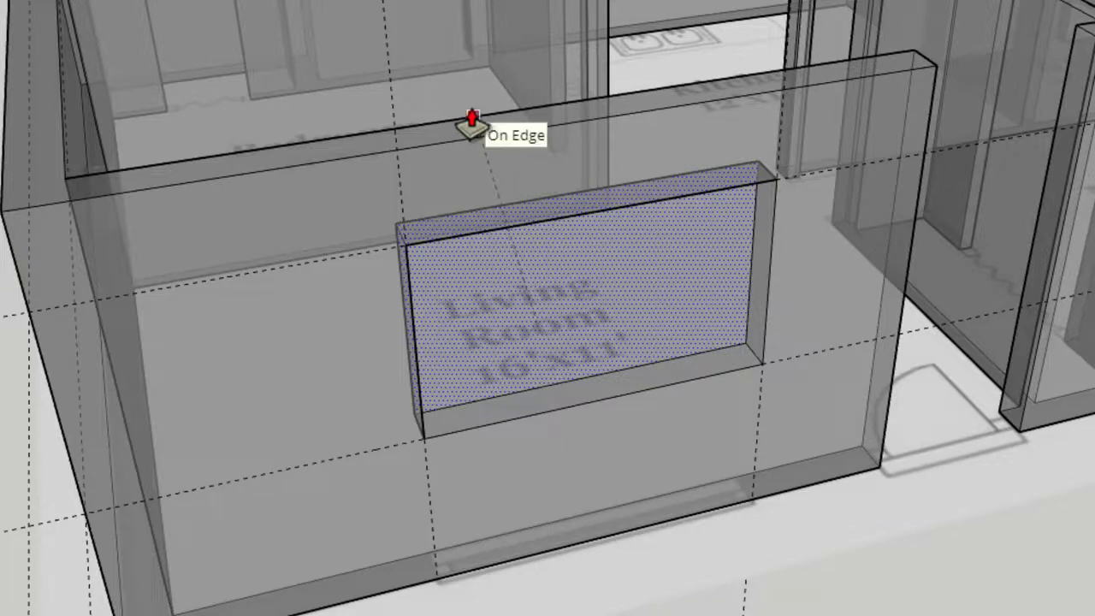
click(547, 309)
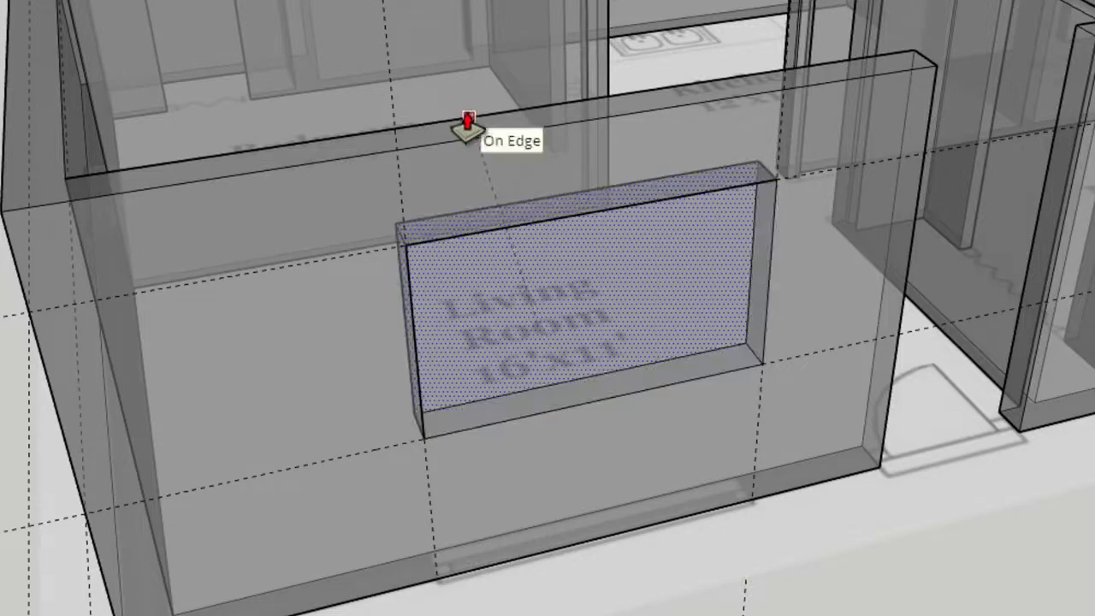
click(468, 126)
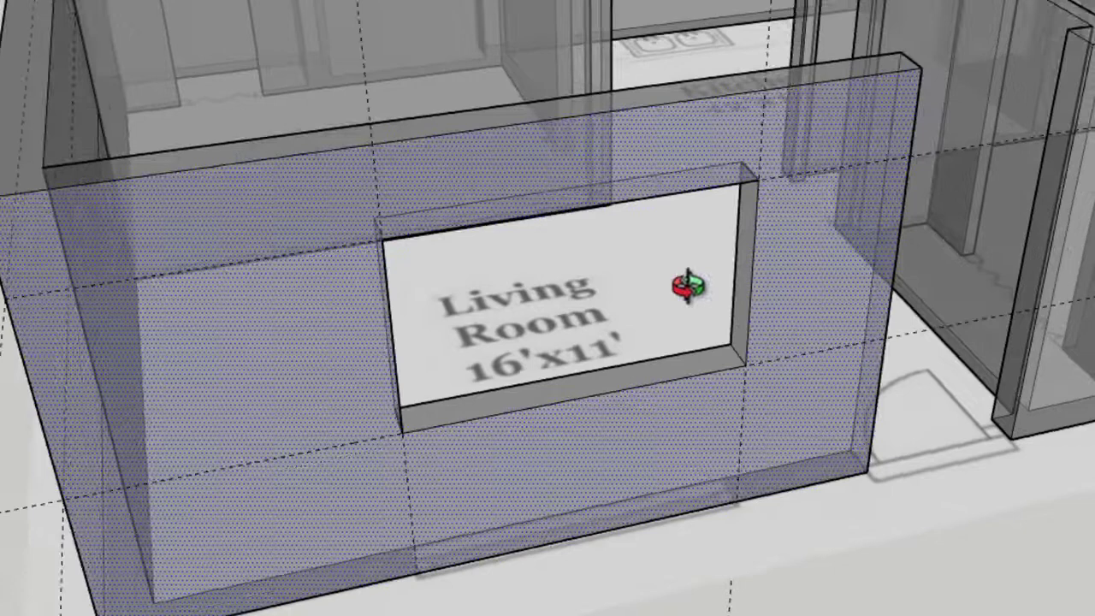
drag(689, 286, 636, 277)
scroll(858, 308, up, 3)
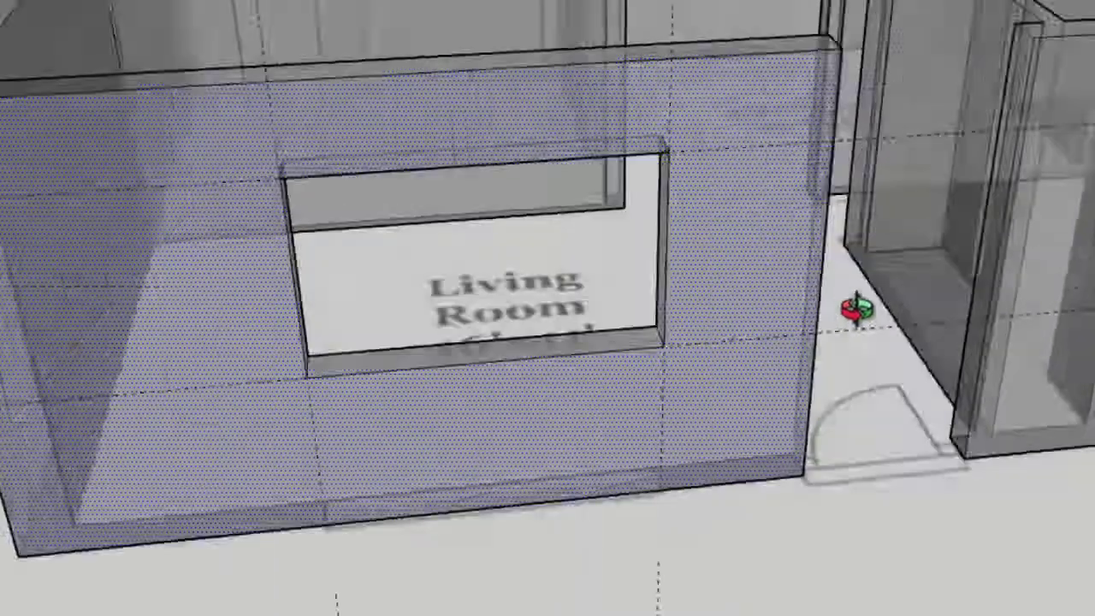
scroll(858, 308, down, 3)
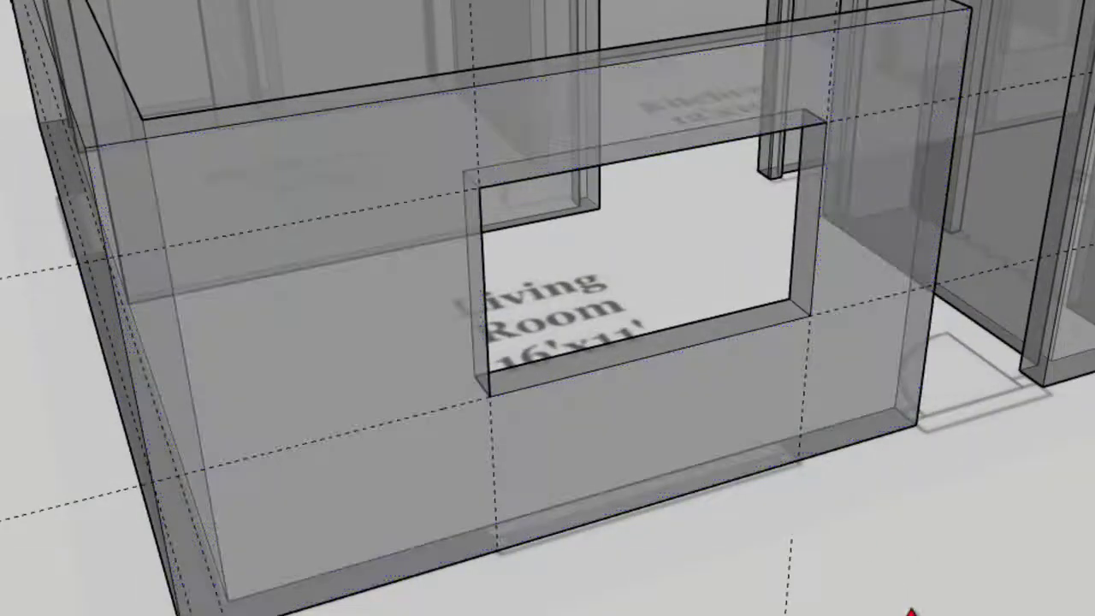
Undo the previous cut and push the window rectangle through the Living Room wall again.
key(ctrl+z)
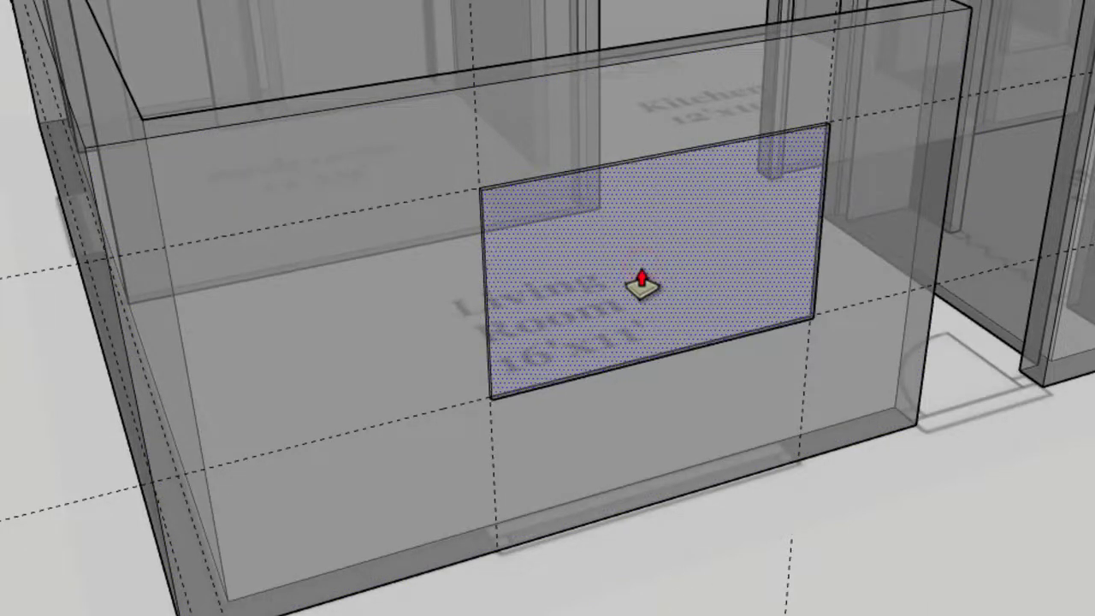
drag(592, 181, 569, 64)
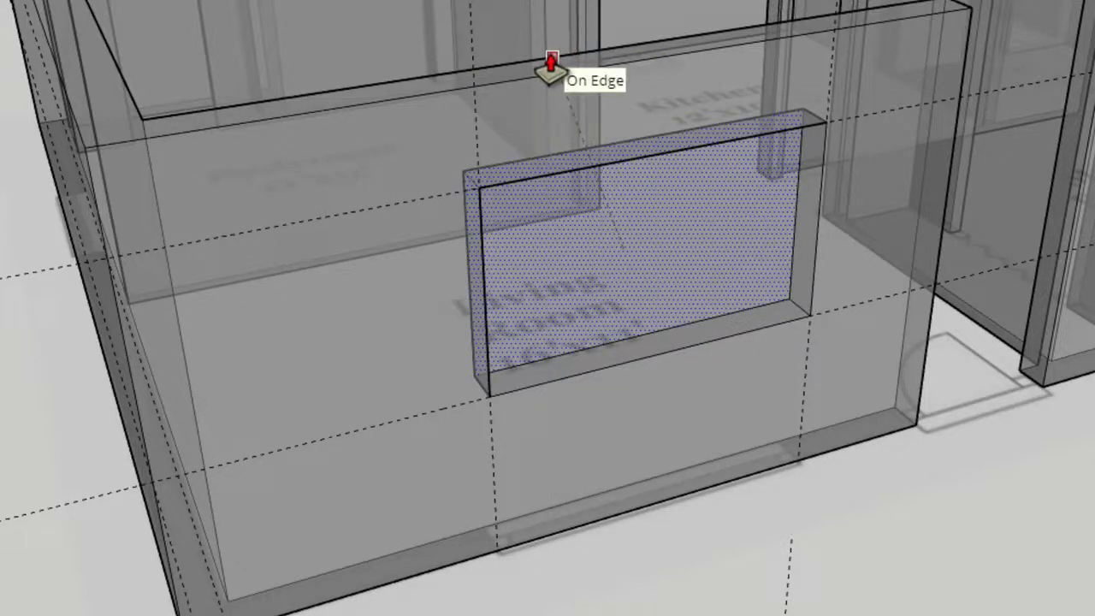
click(551, 67)
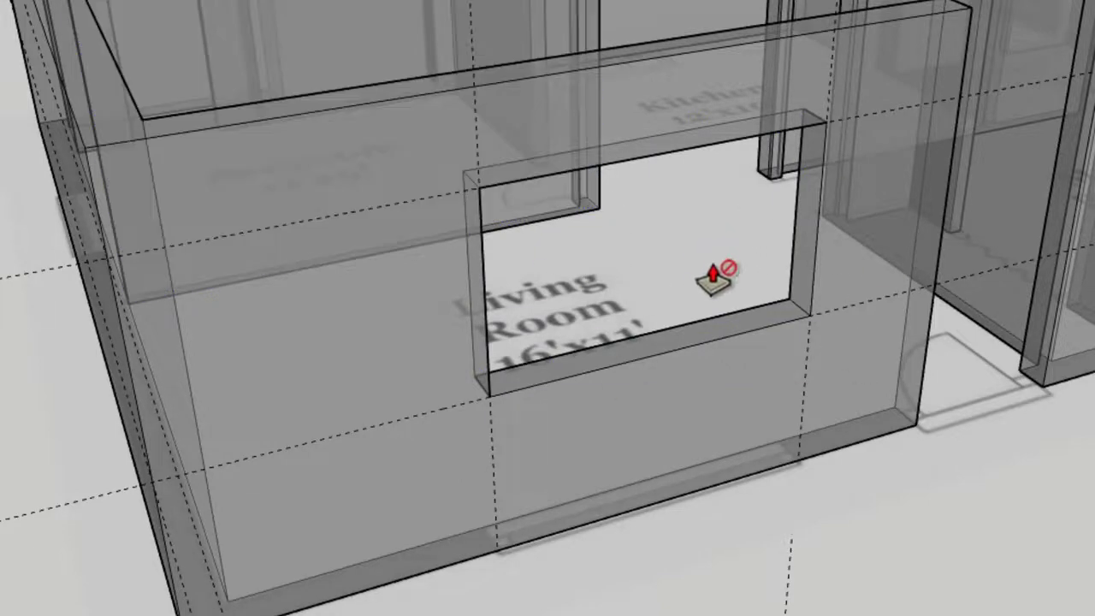
middle_drag(929, 214, 842, 211)
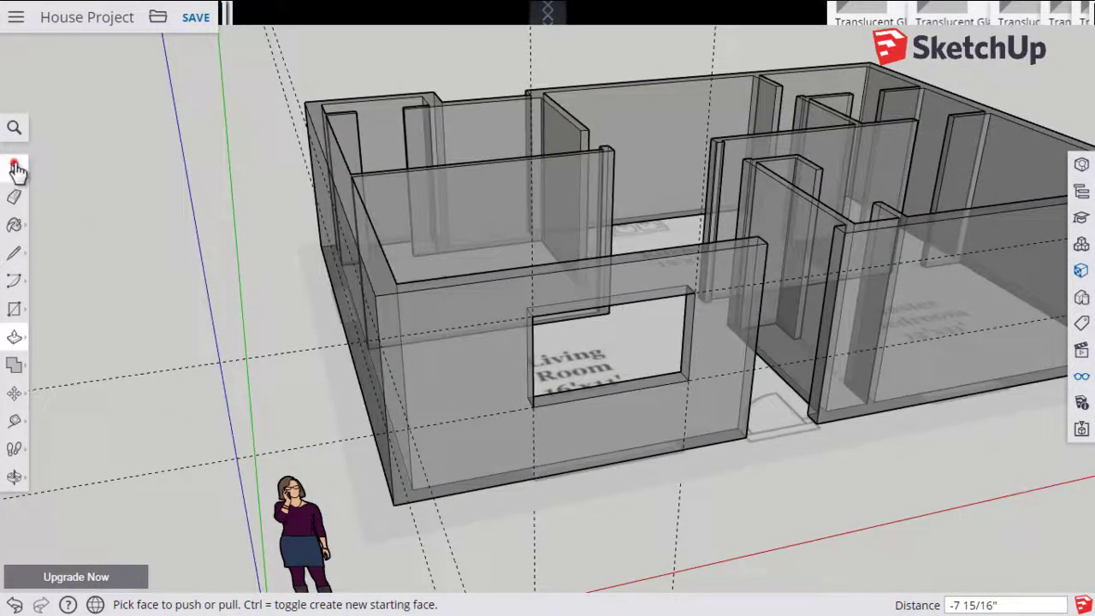
Select the whole house from a top view and paint it with the white Colors material.
click(15, 166)
middle_drag(505, 393, 556, 265)
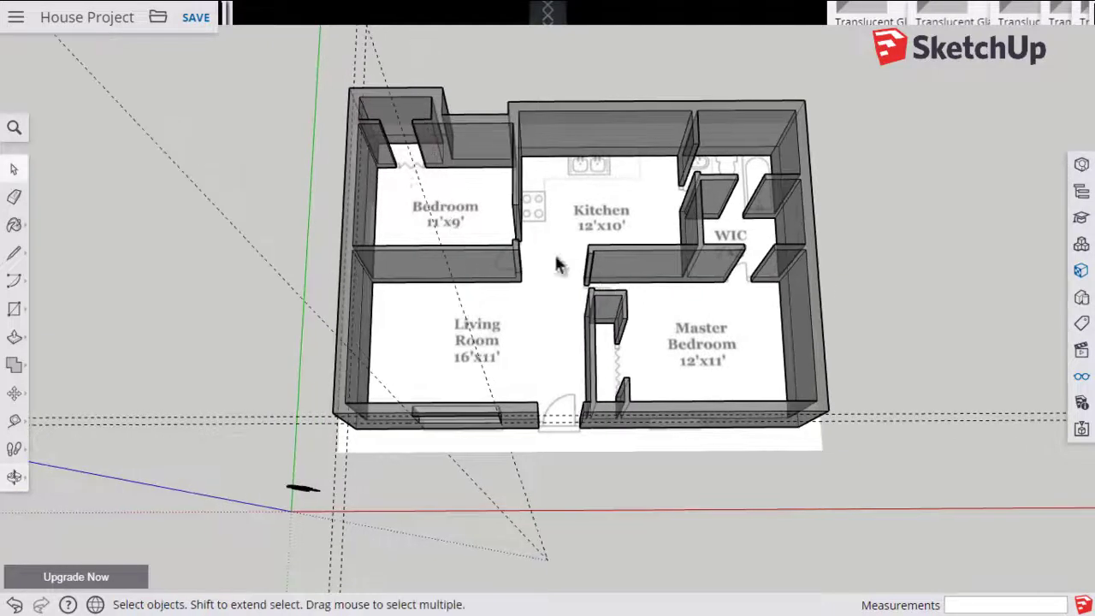
drag(364, 120, 868, 485)
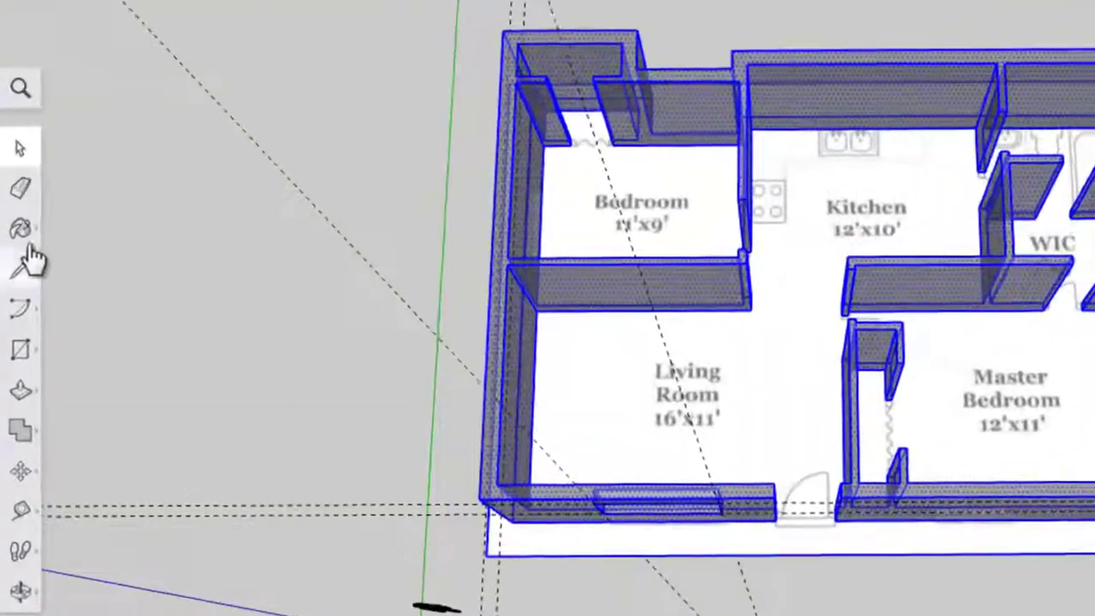
click(15, 225)
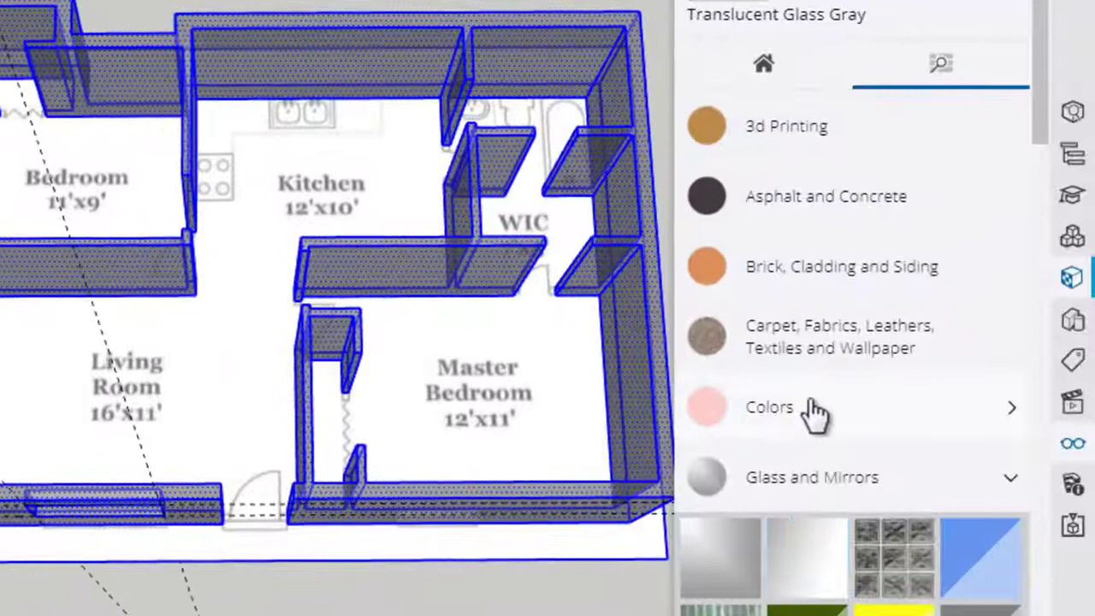
click(809, 409)
scroll(842, 368, down, 15)
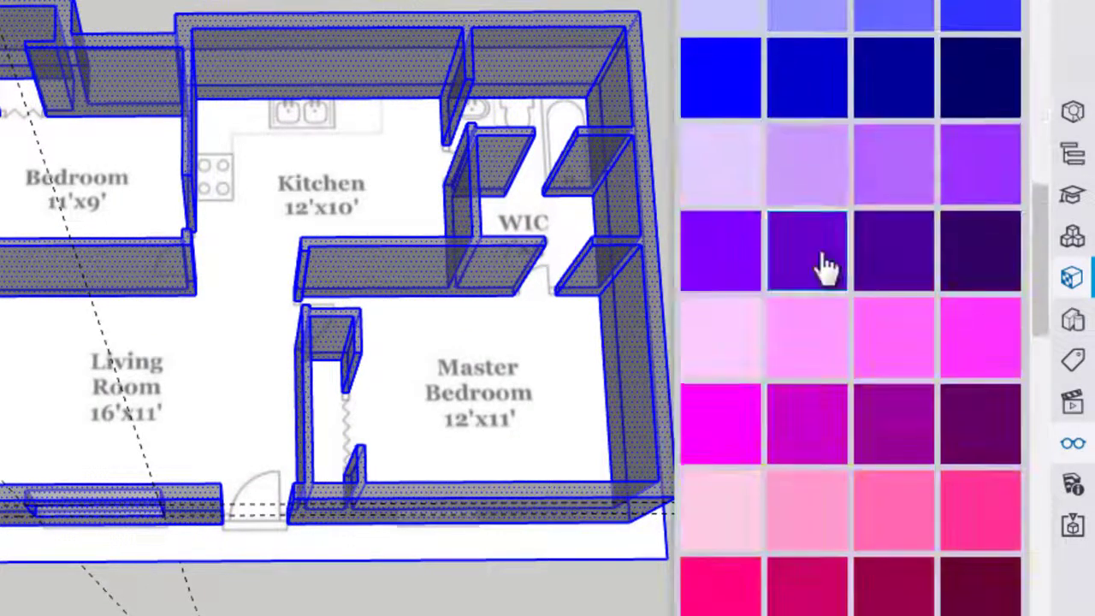
scroll(740, 257, up, 1)
click(743, 295)
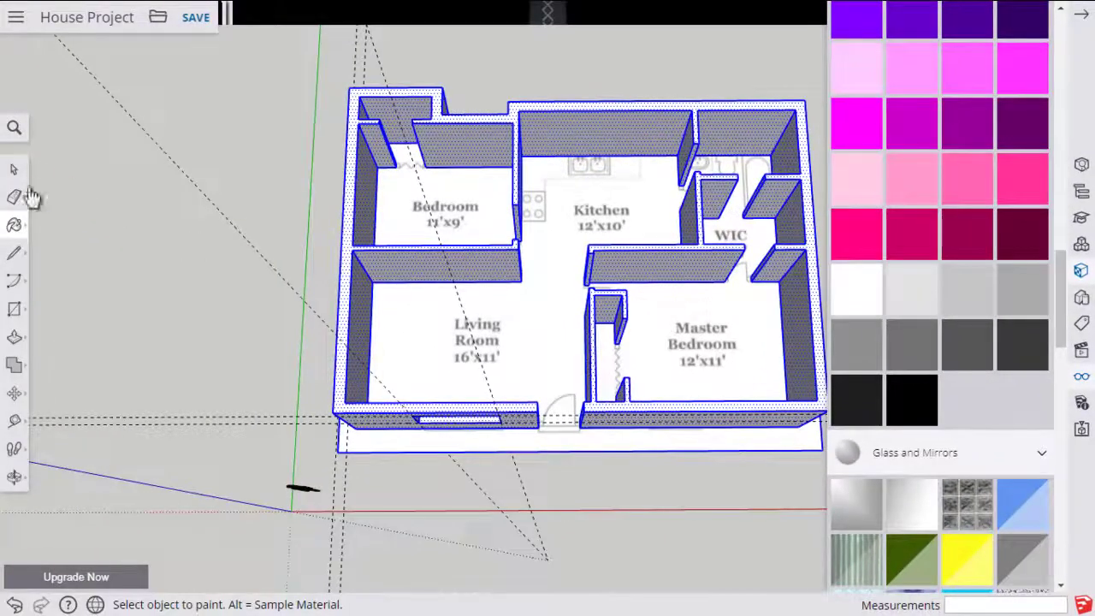
click(13, 168)
click(139, 239)
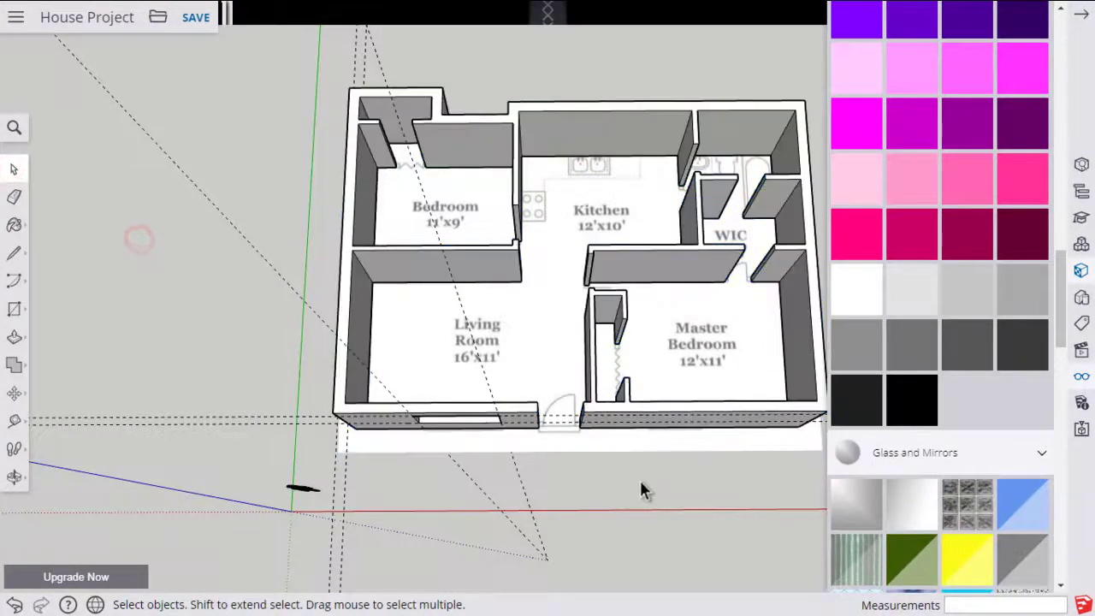
Orbit to a higher view of the front wall and close the Materials panel.
mouse_move(640, 478)
middle_down()
mouse_move(548, 191)
mouse_move(574, 223)
mouse_move(785, 186)
mouse_move(618, 305)
mouse_move(516, 279)
mouse_move(464, 379)
mouse_move(645, 298)
middle_up()
scroll(464, 379, up, 5)
scroll(647, 296, down, 3)
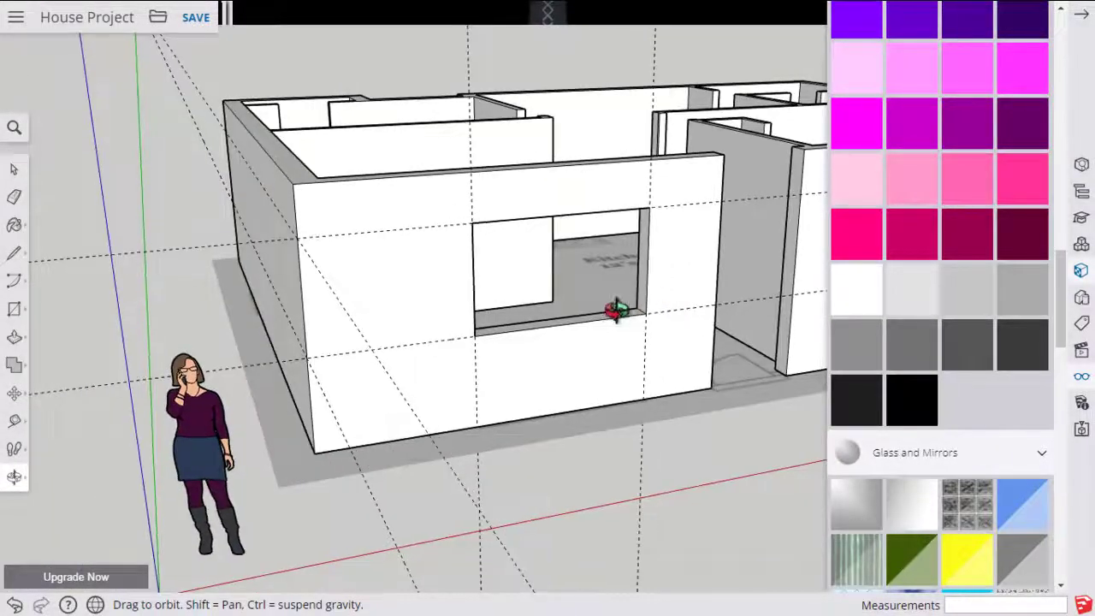
scroll(396, 314, up, 4)
middle_drag(396, 314, 637, 326)
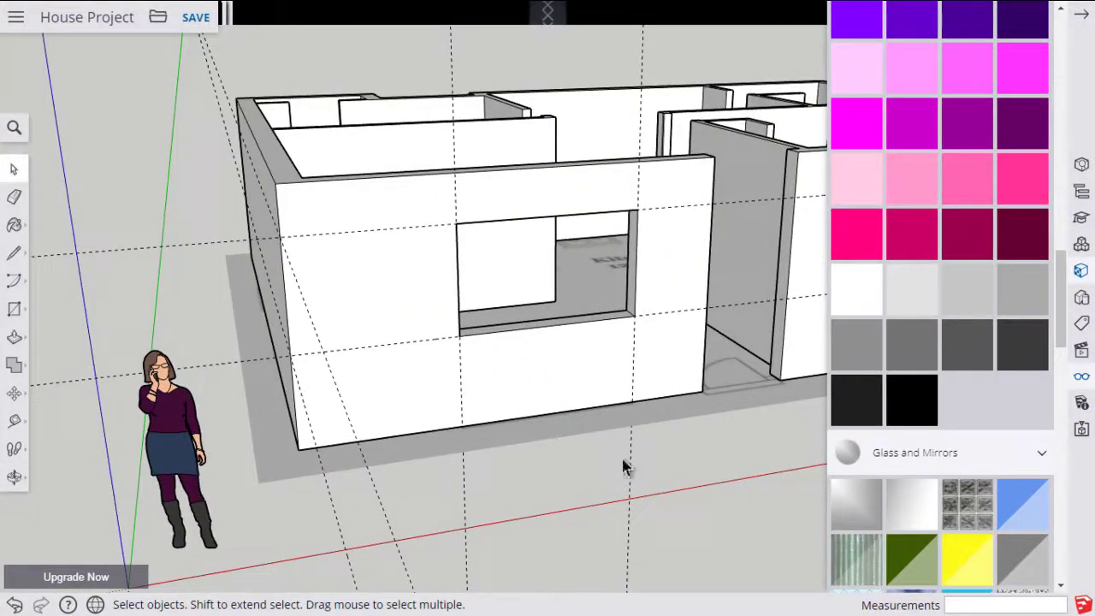
click(1083, 17)
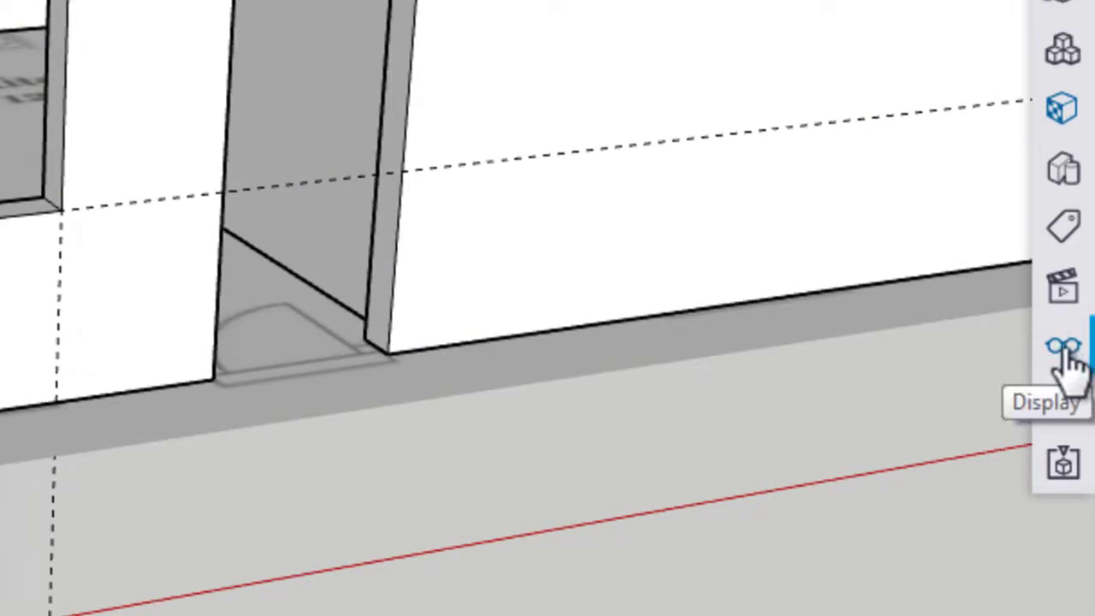
Switch off Guides in the Display settings so the dashed guidelines disappear.
click(1068, 350)
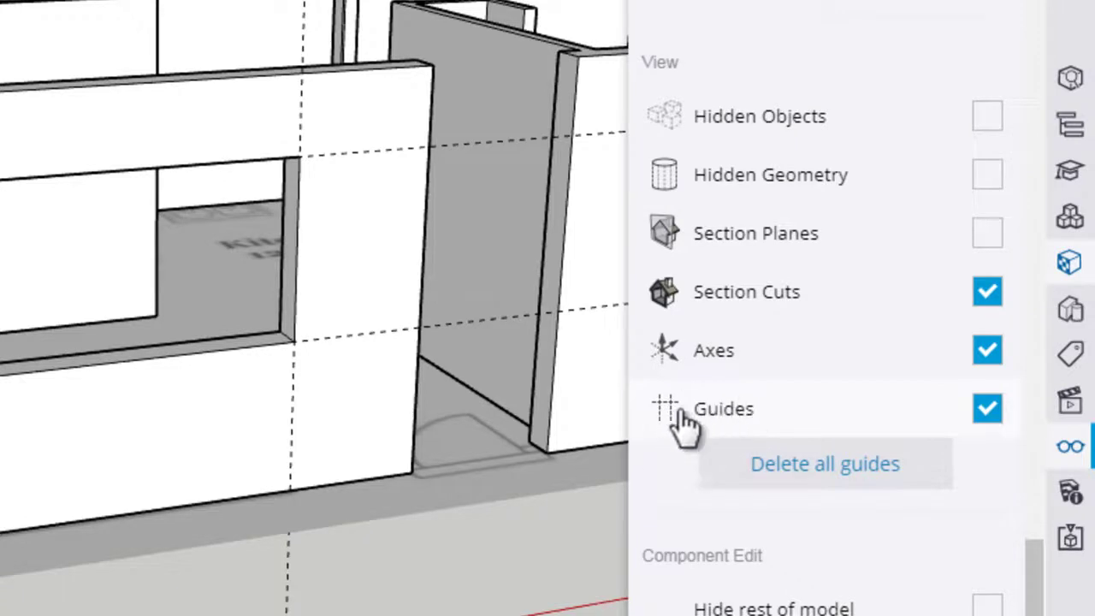
click(985, 409)
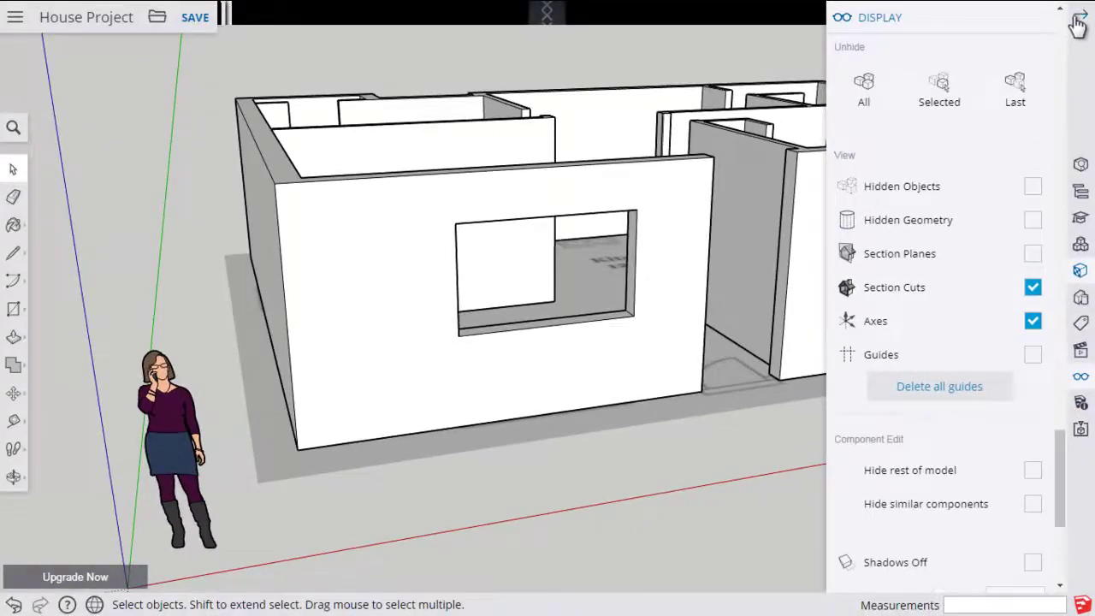
click(1075, 19)
middle_drag(753, 289, 881, 271)
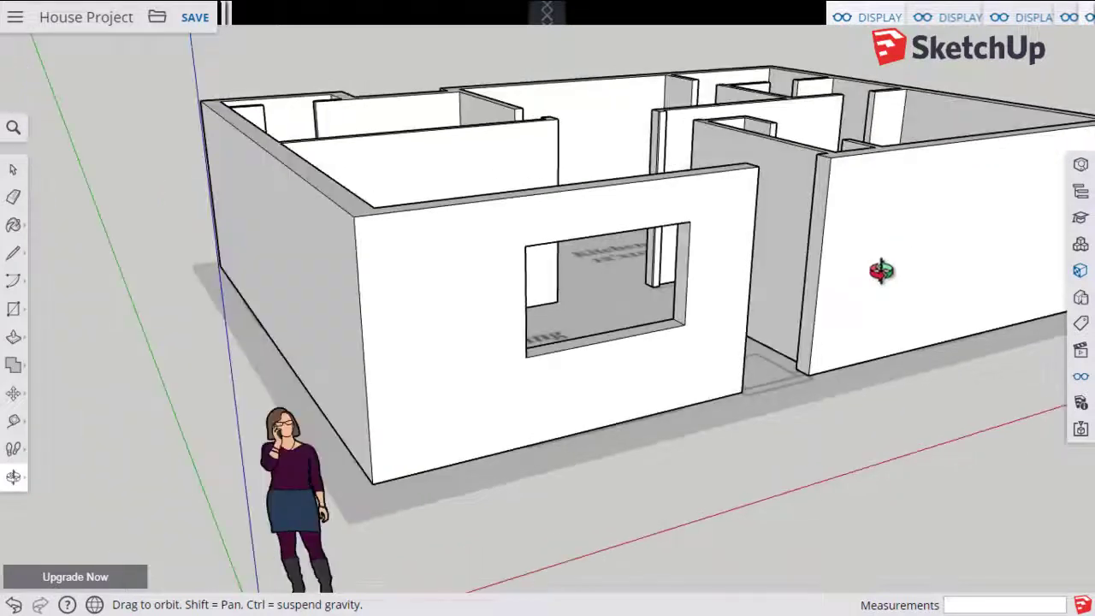
middle_drag(781, 297, 604, 325)
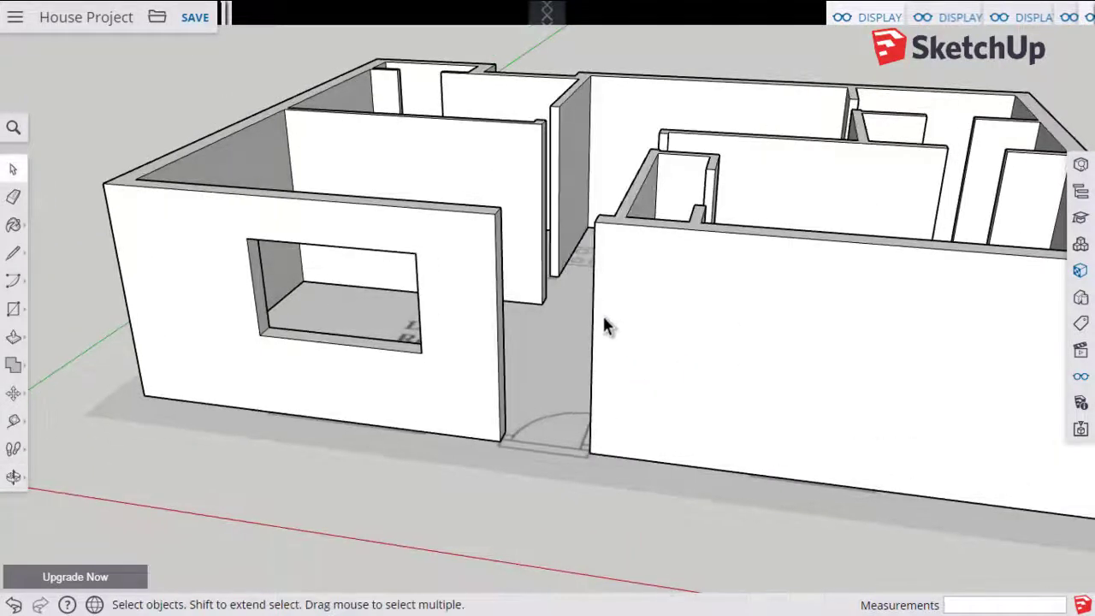